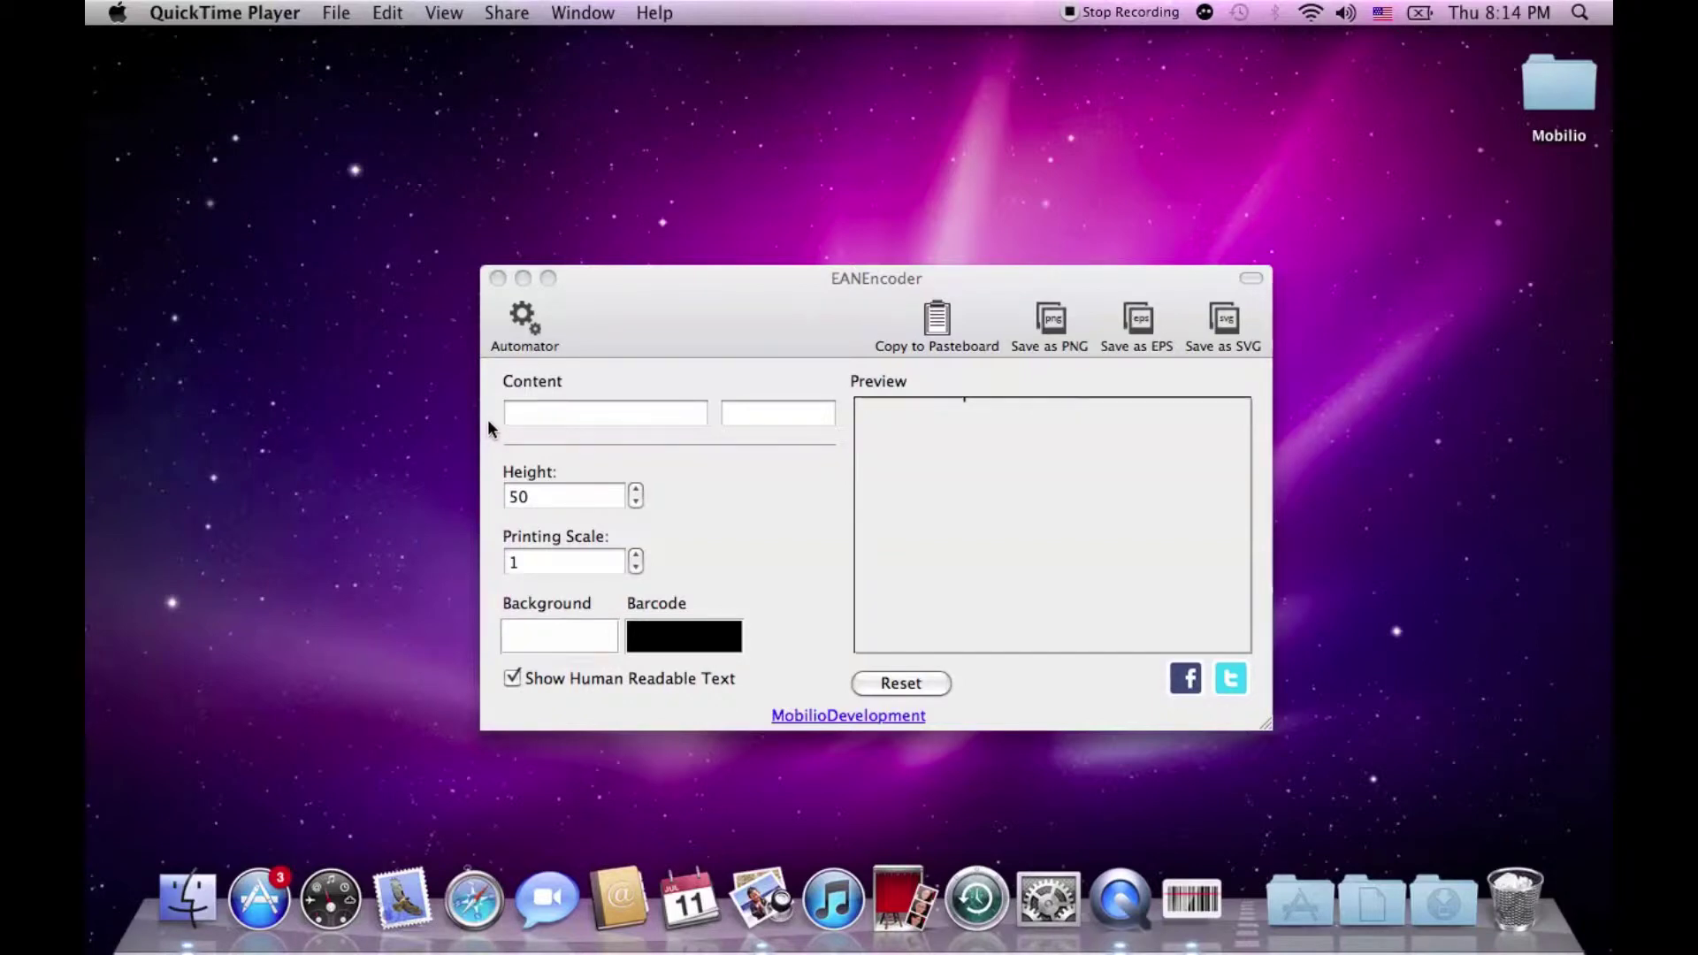
Bring EANEncoder to the front and open the empty Automator batch barcode list.
{"action": "left_click", "coordinate": [491, 410]}
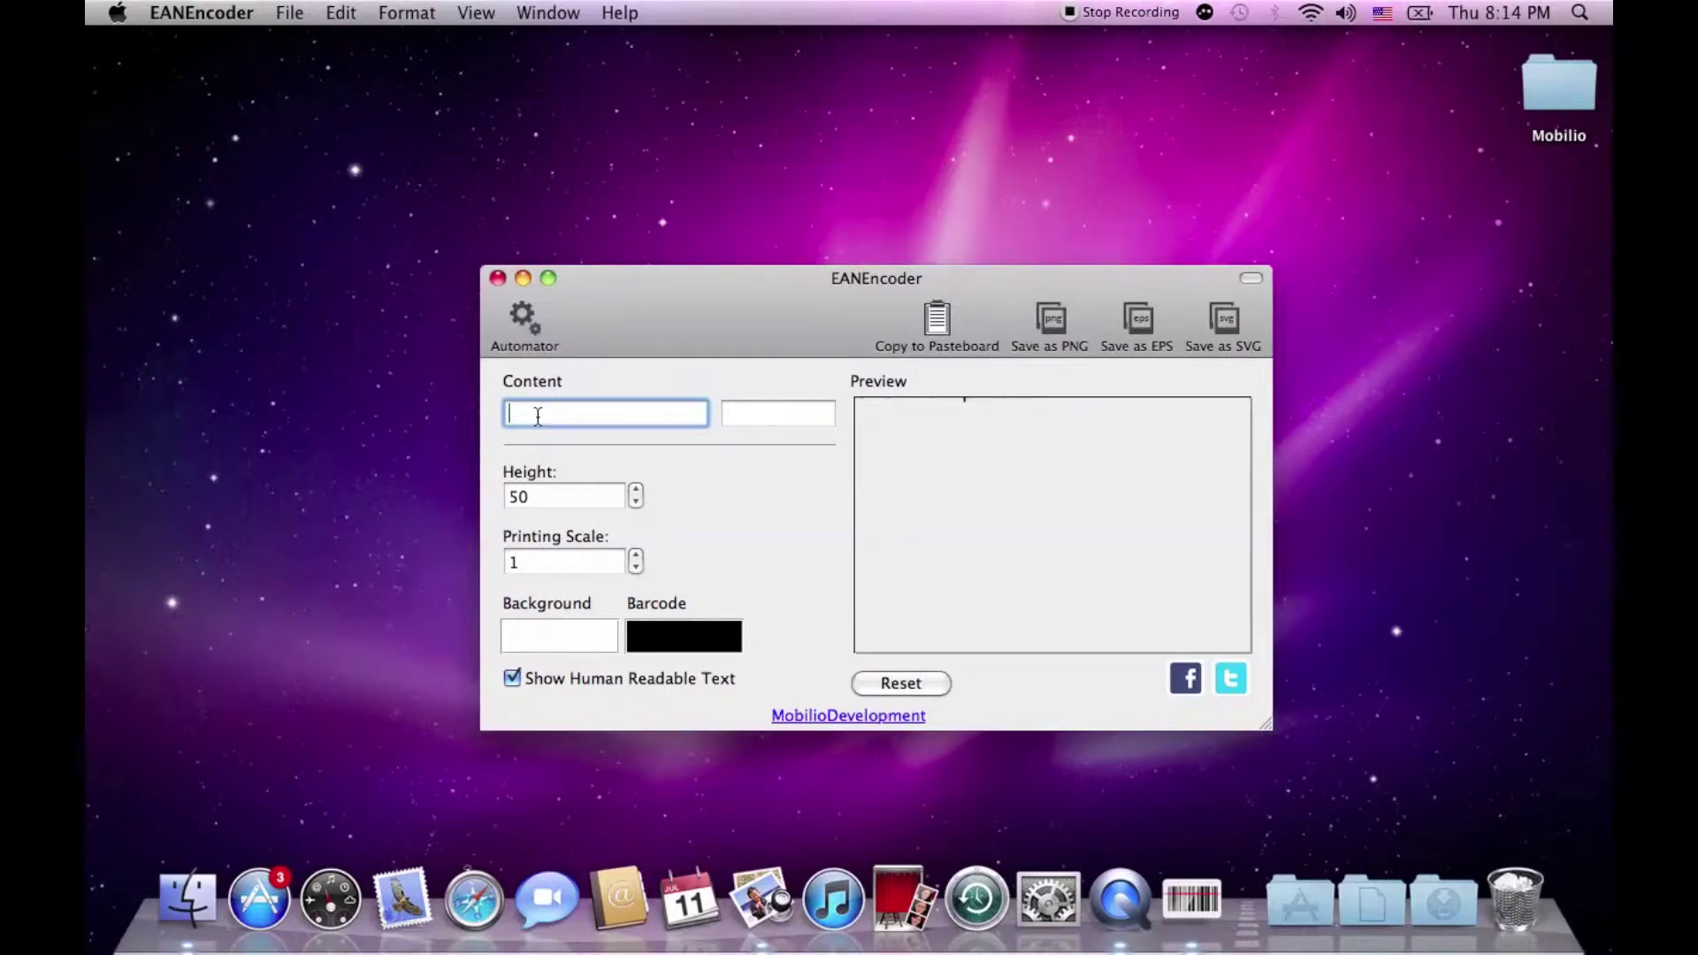
{"action": "left_click", "coordinate": [525, 318]}
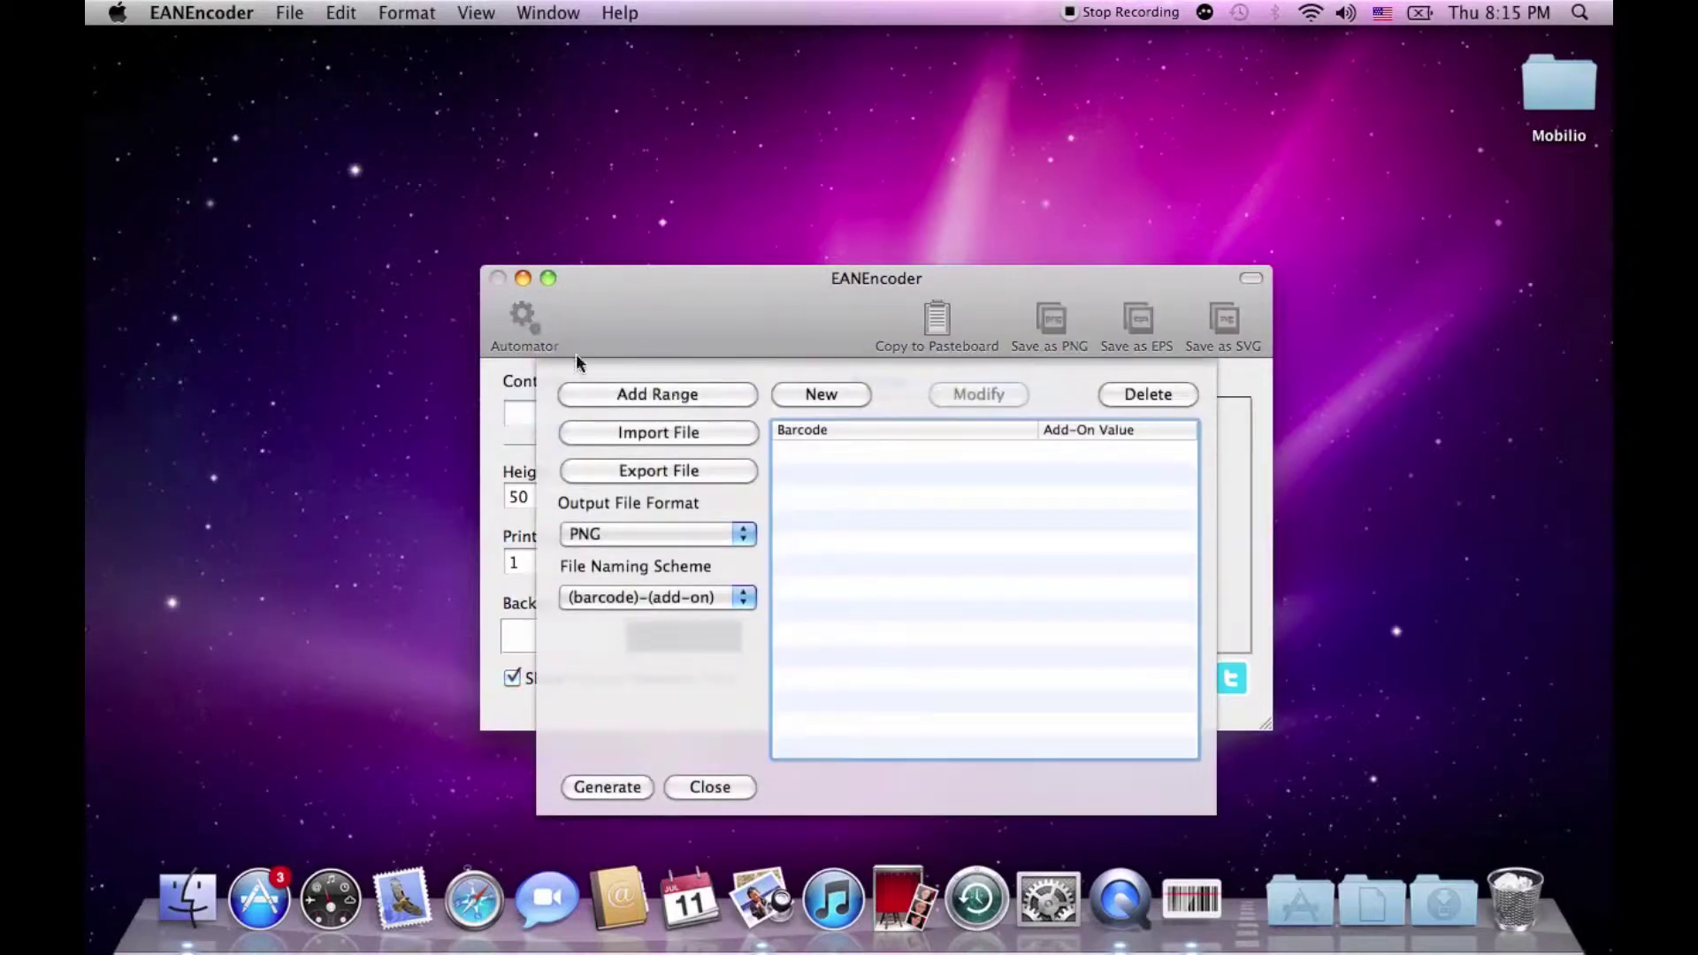
{"action": "left_click", "coordinate": [821, 395]}
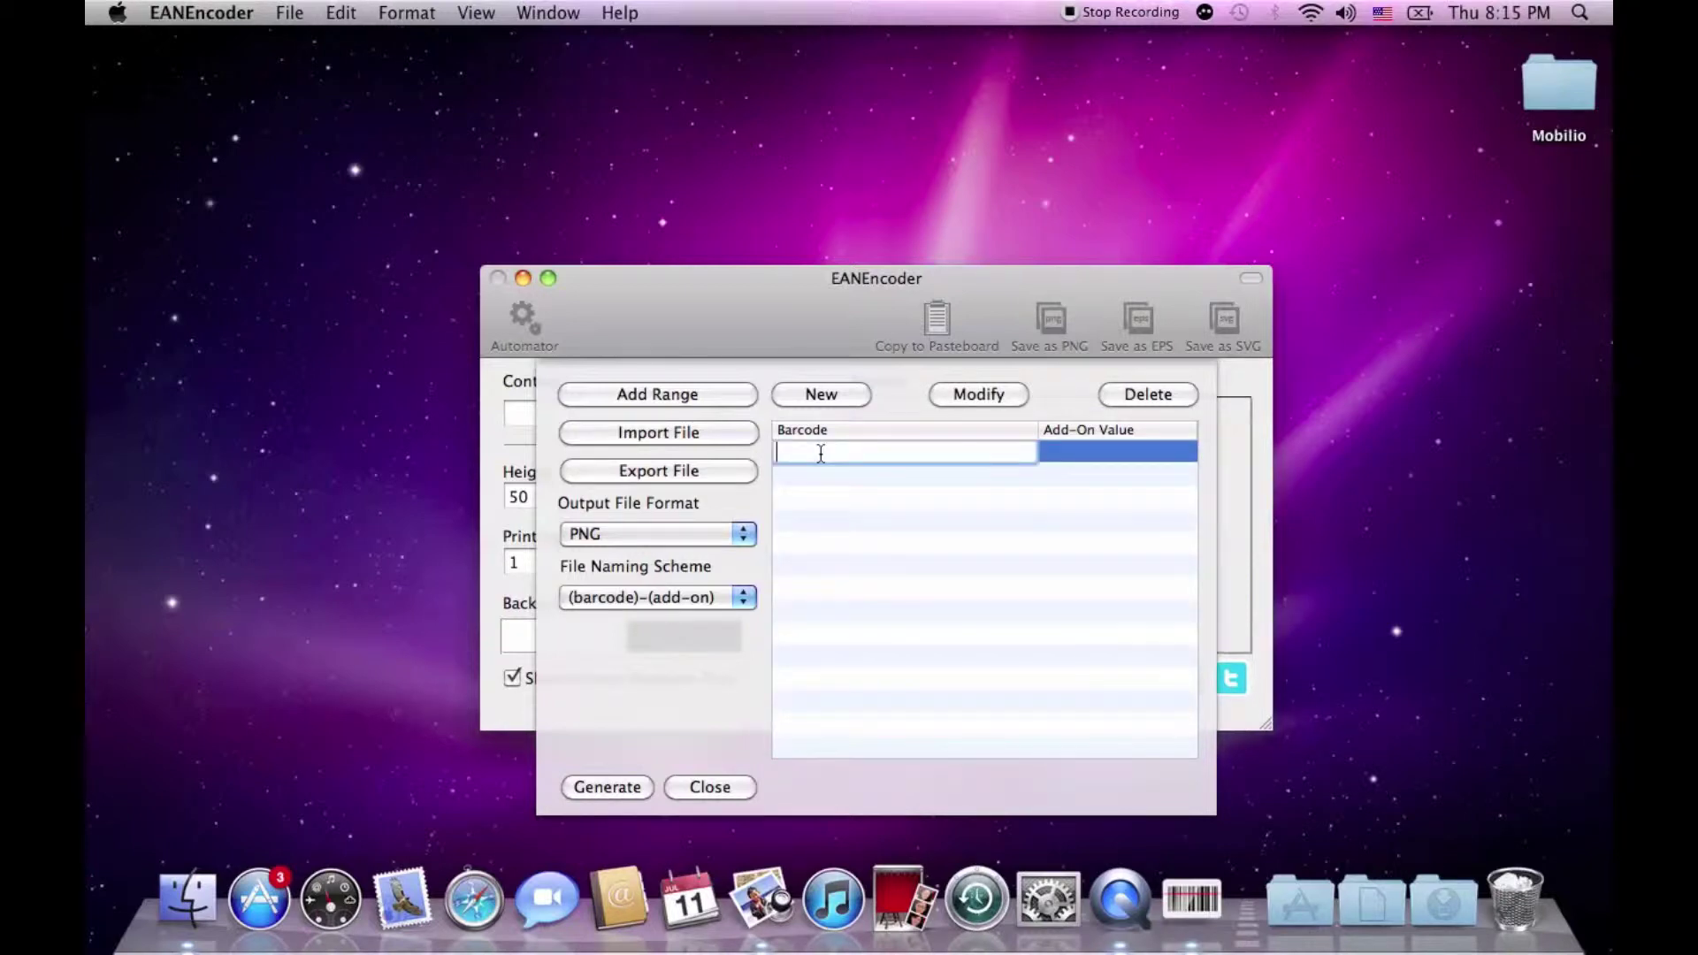
{"action": "type", "text": "111111111111"}
{"action": "key", "text": "Tab"}
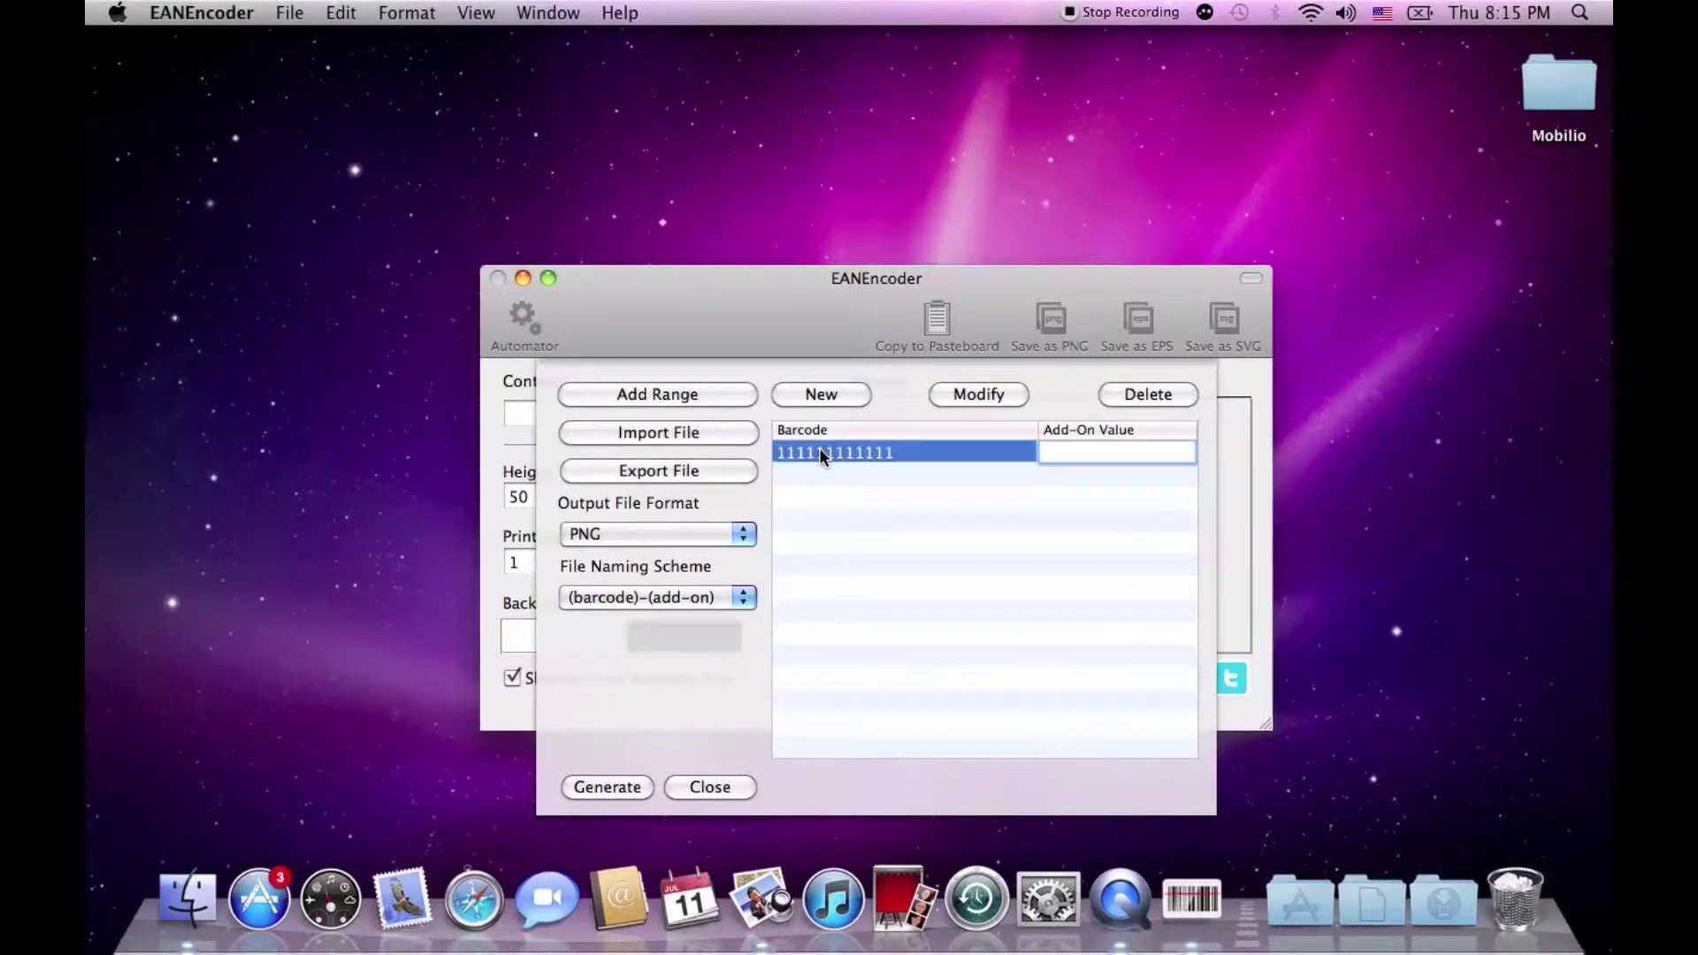
{"action": "type", "text": "34"}
{"action": "double_click", "coordinate": [821, 453]}
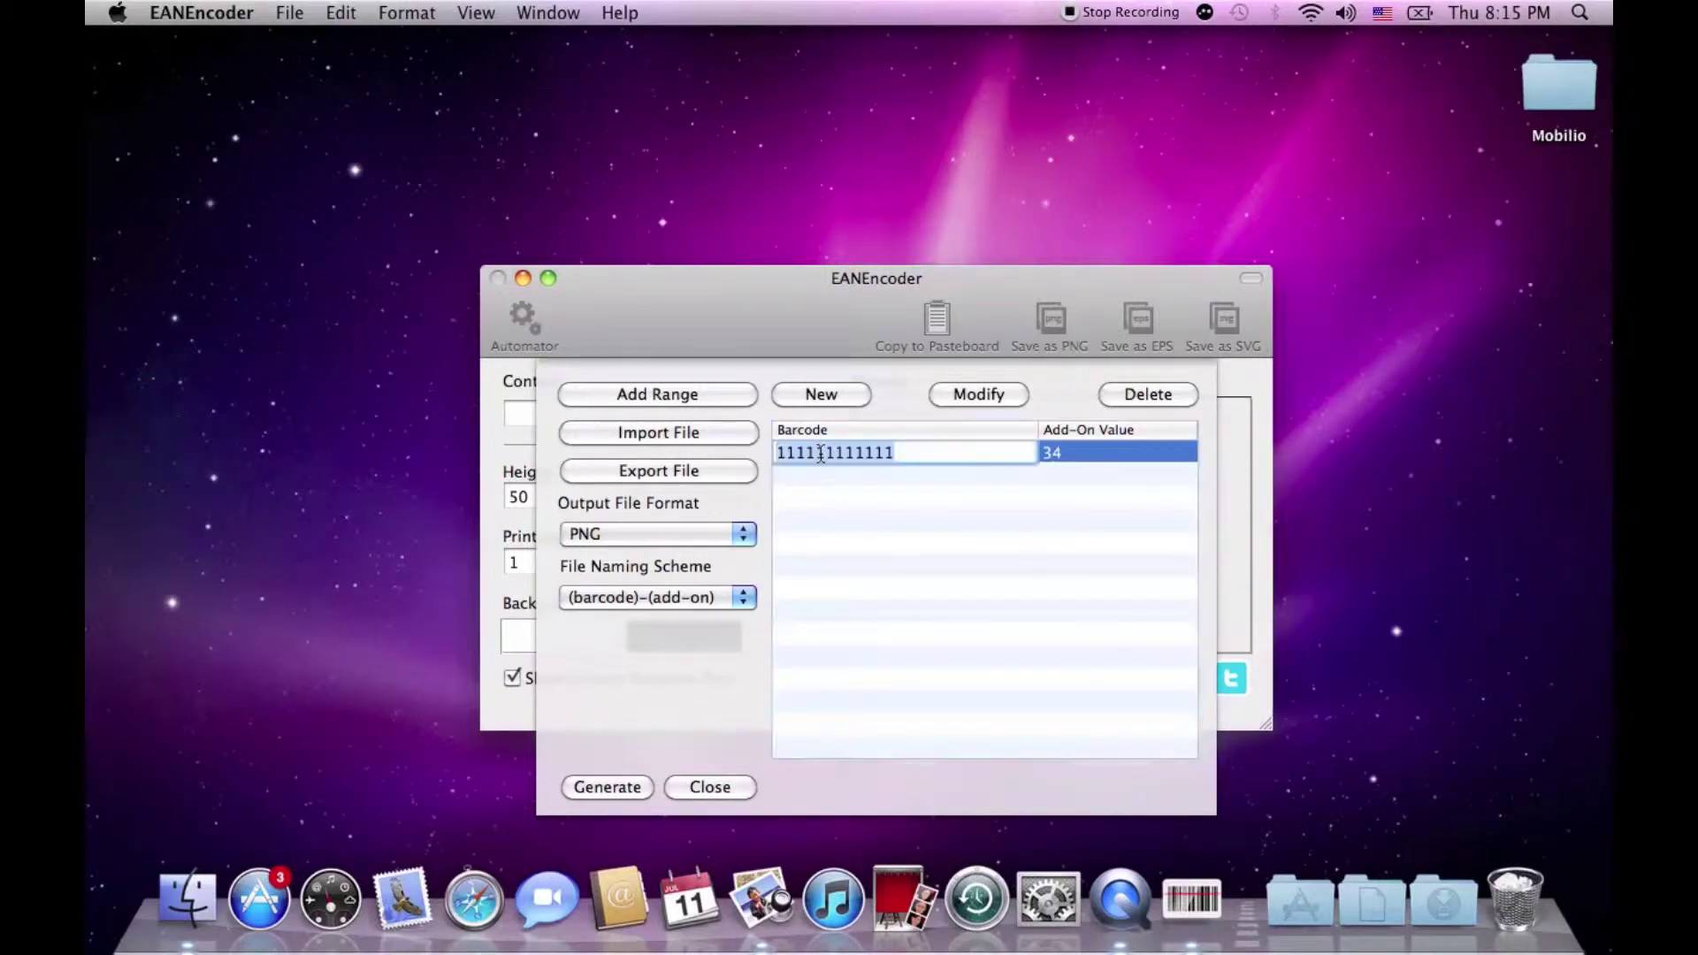
{"action": "key", "text": "Return"}
{"action": "type", "text": "2"}
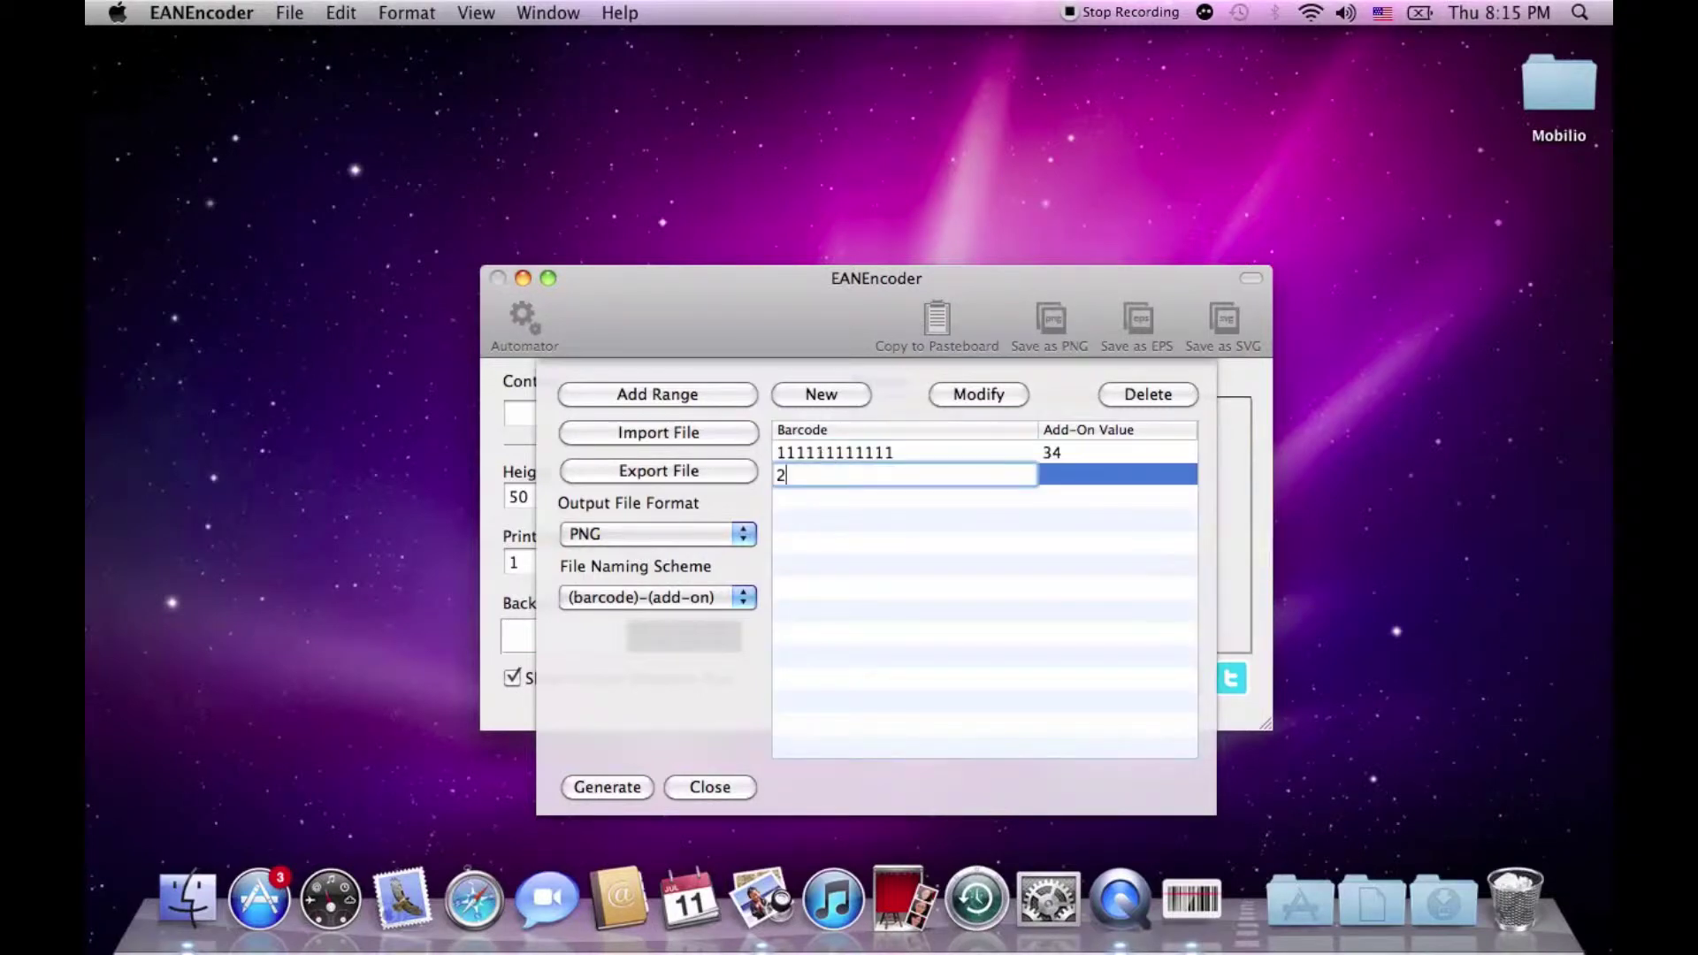
{"action": "type", "text": "22222222222"}
{"action": "key", "text": "Return"}
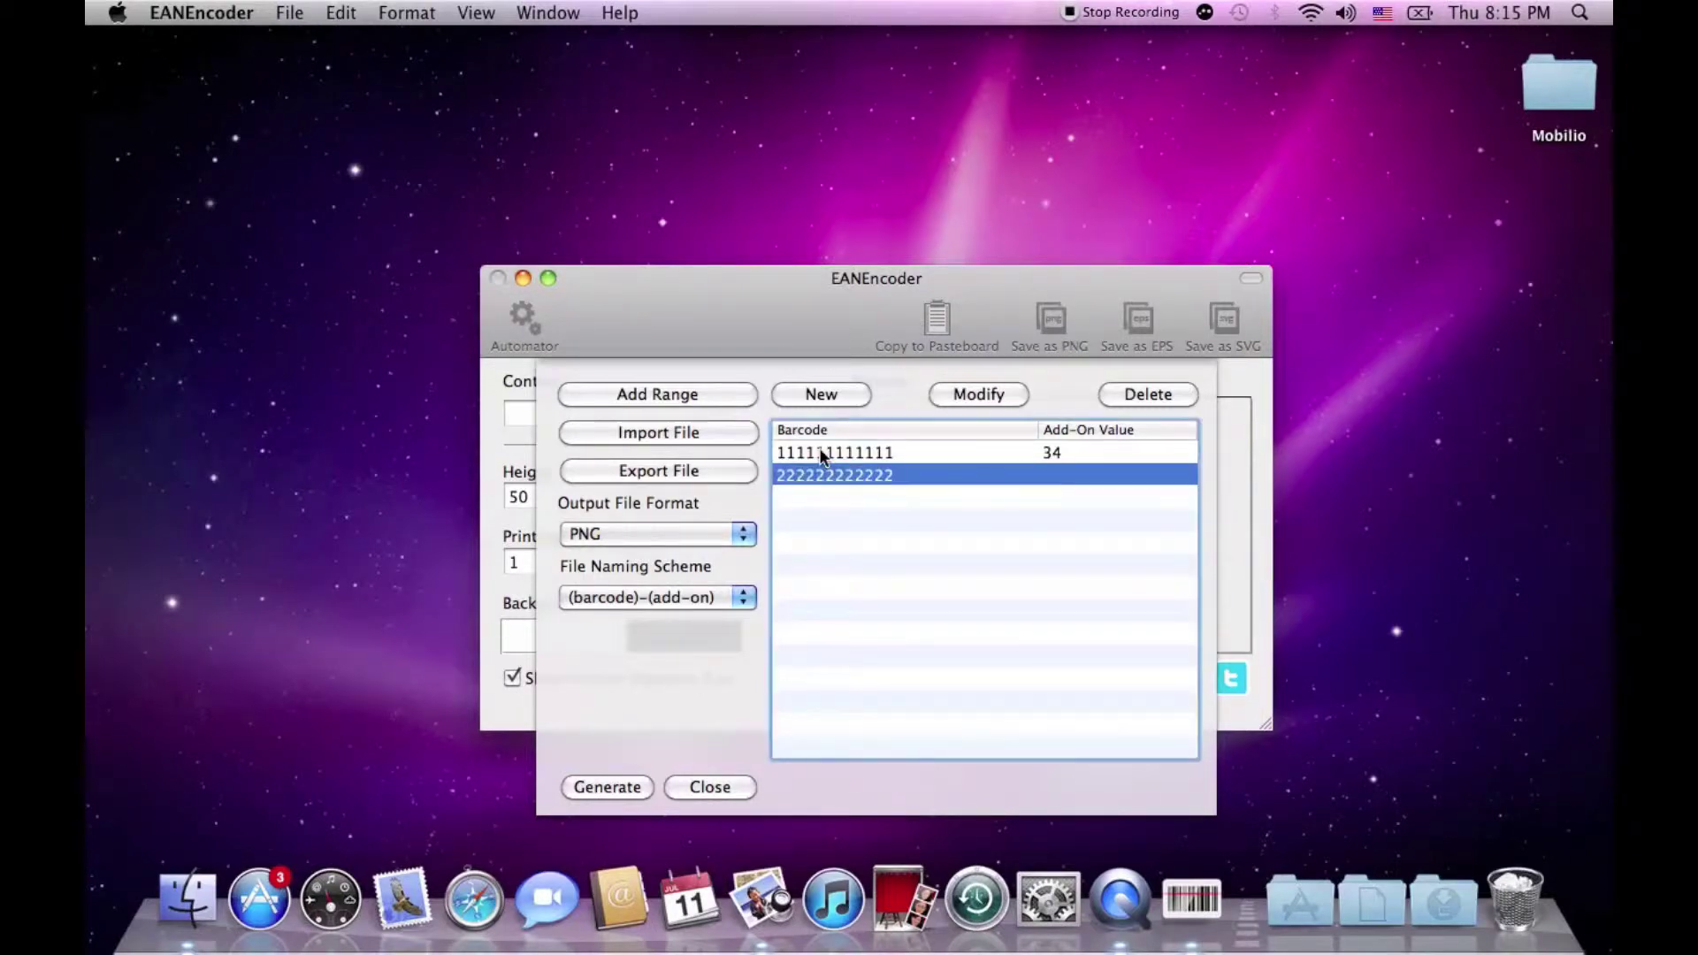
{"action": "type", "text": "333333333333"}
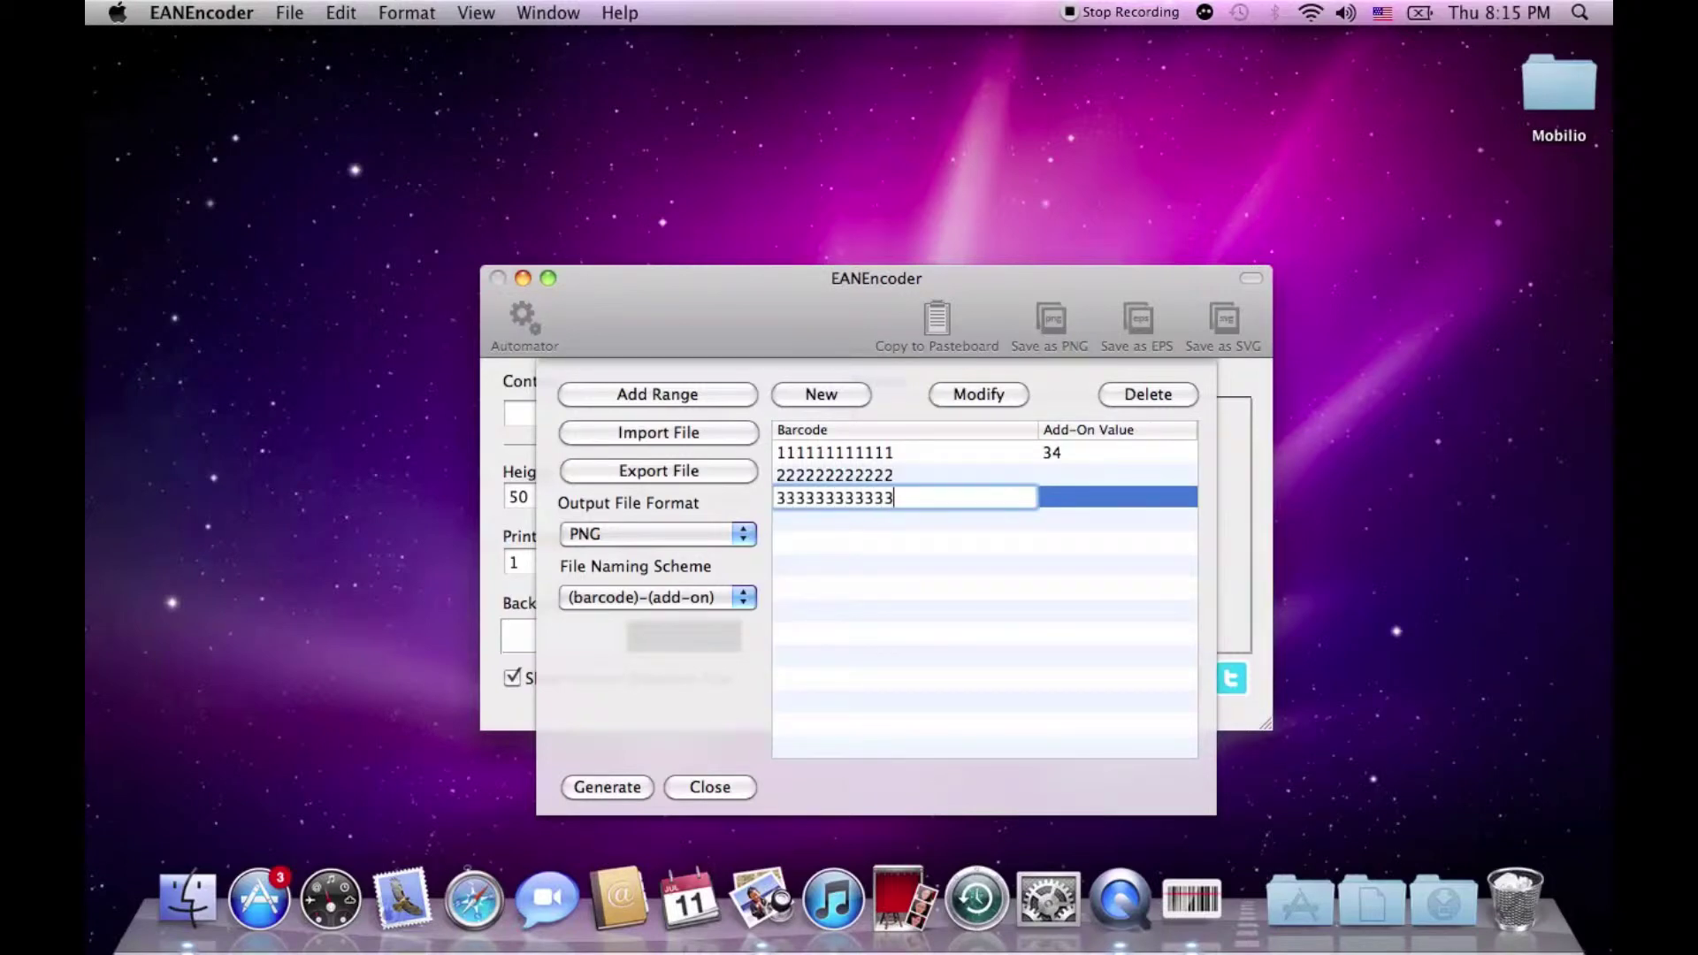
{"action": "key", "text": "Tab"}
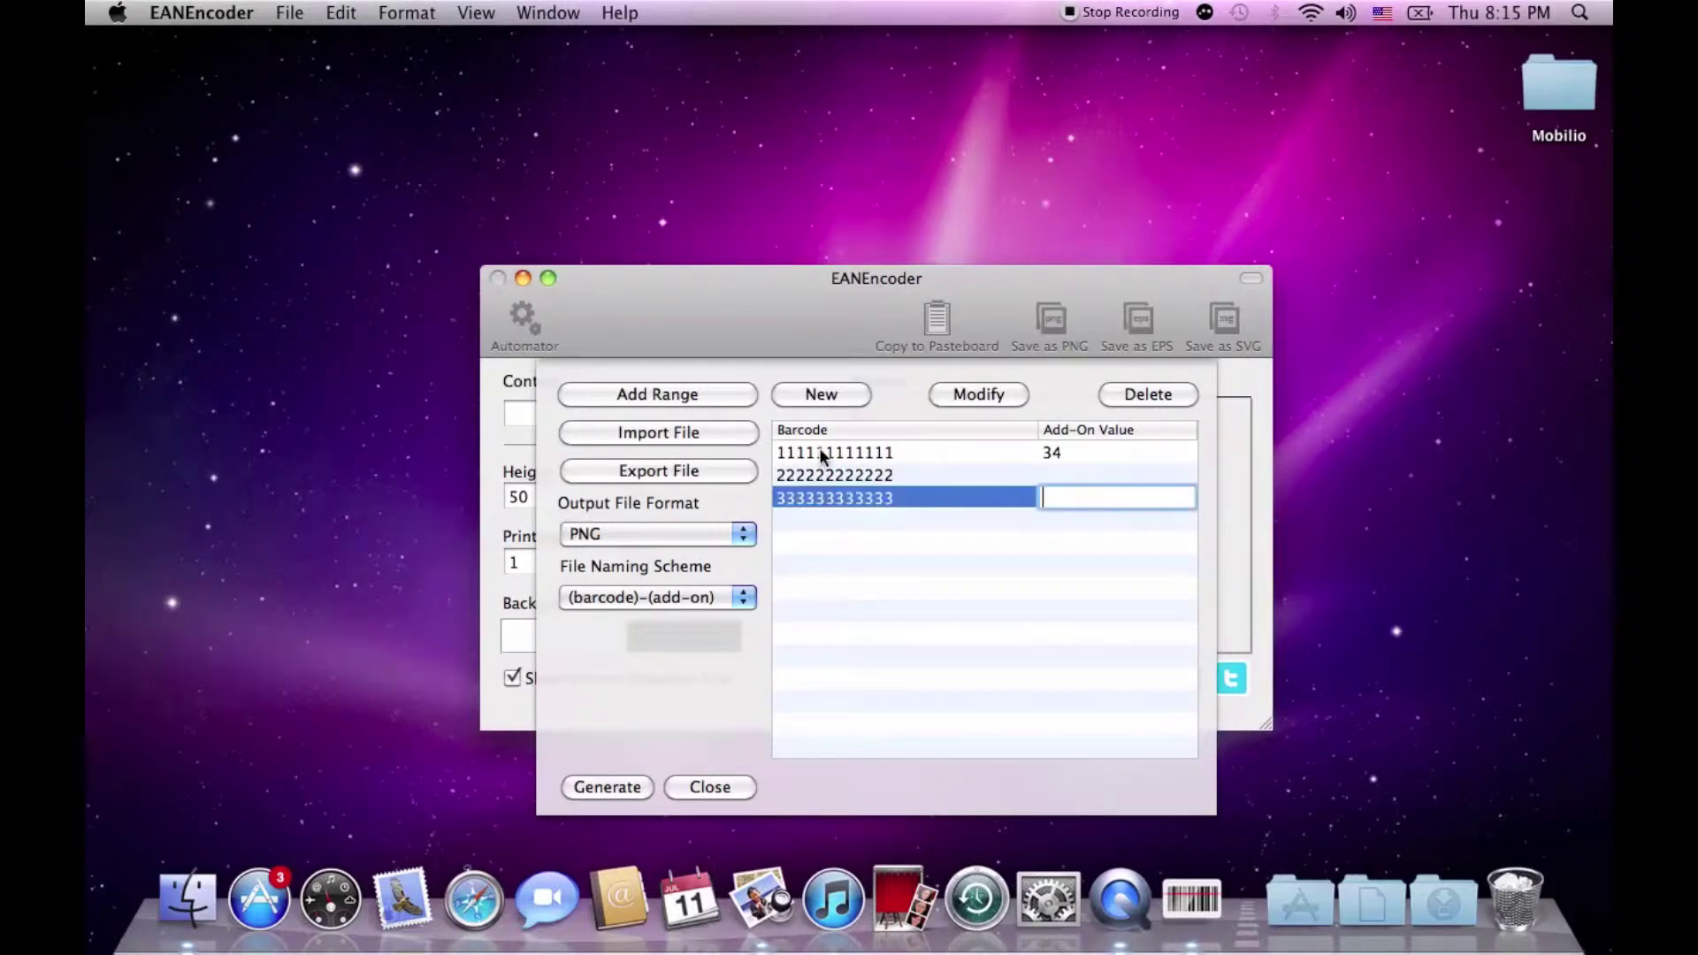
{"action": "type", "text": "45675"}
{"action": "key", "text": "Return"}
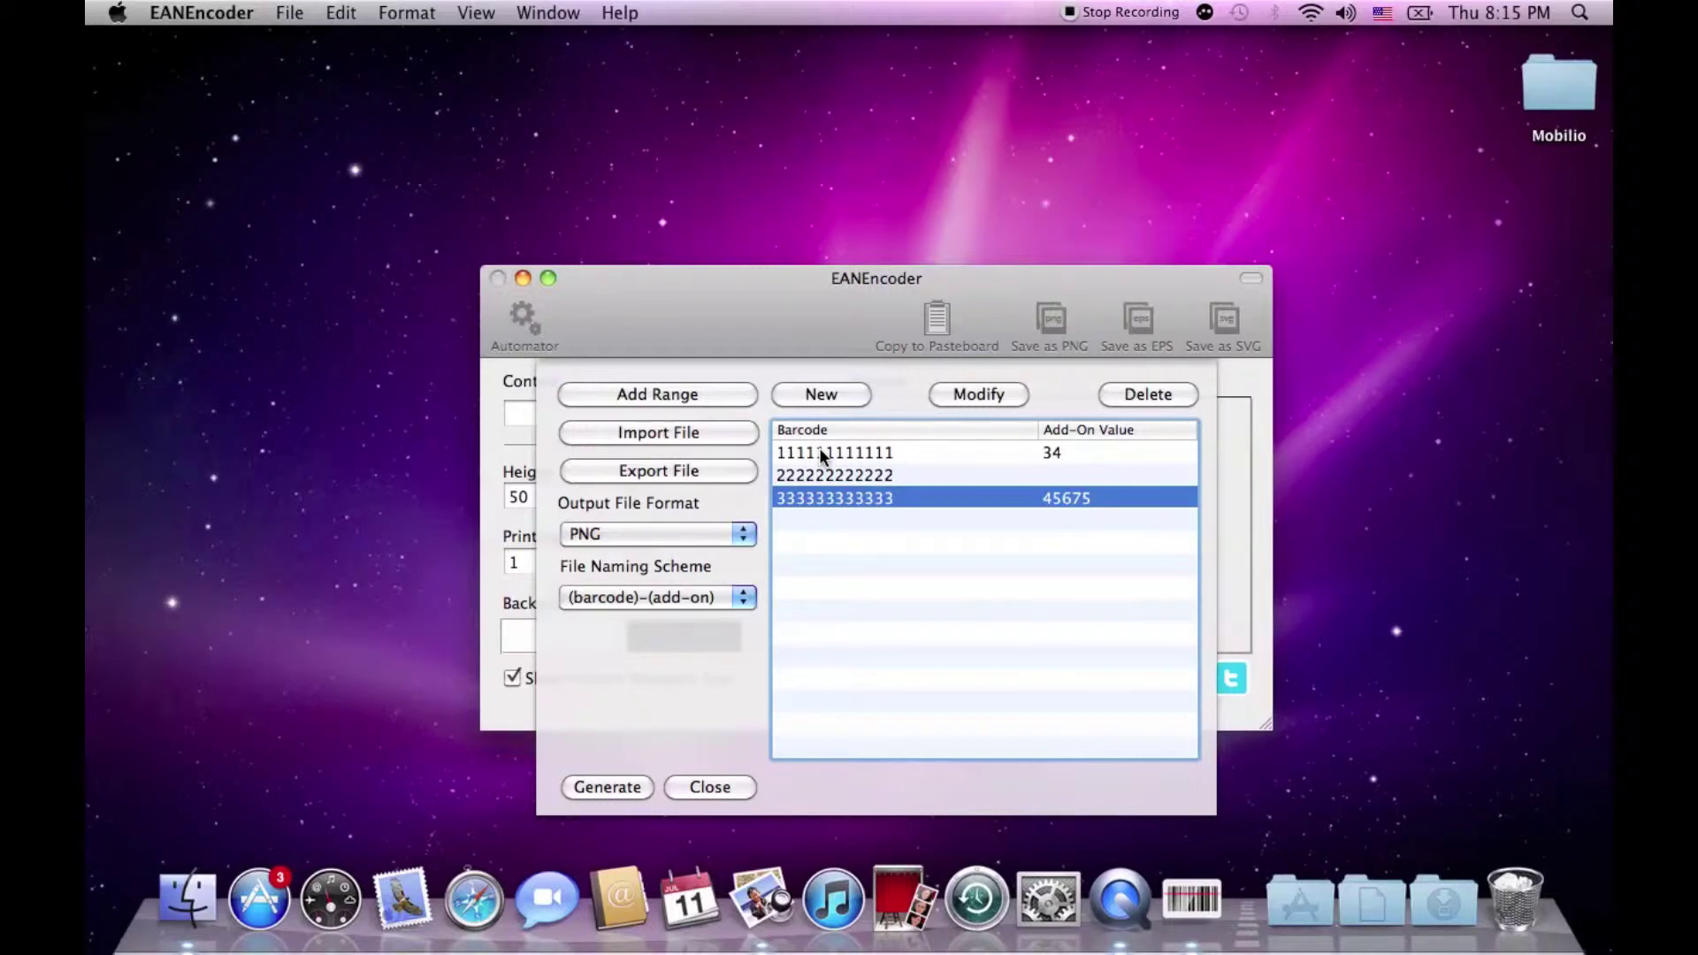
Add a range: prefix 590123412, no suffix, from 110 to 130 in steps of 5, add-on 57900.
{"action": "left_click", "coordinate": [733, 398]}
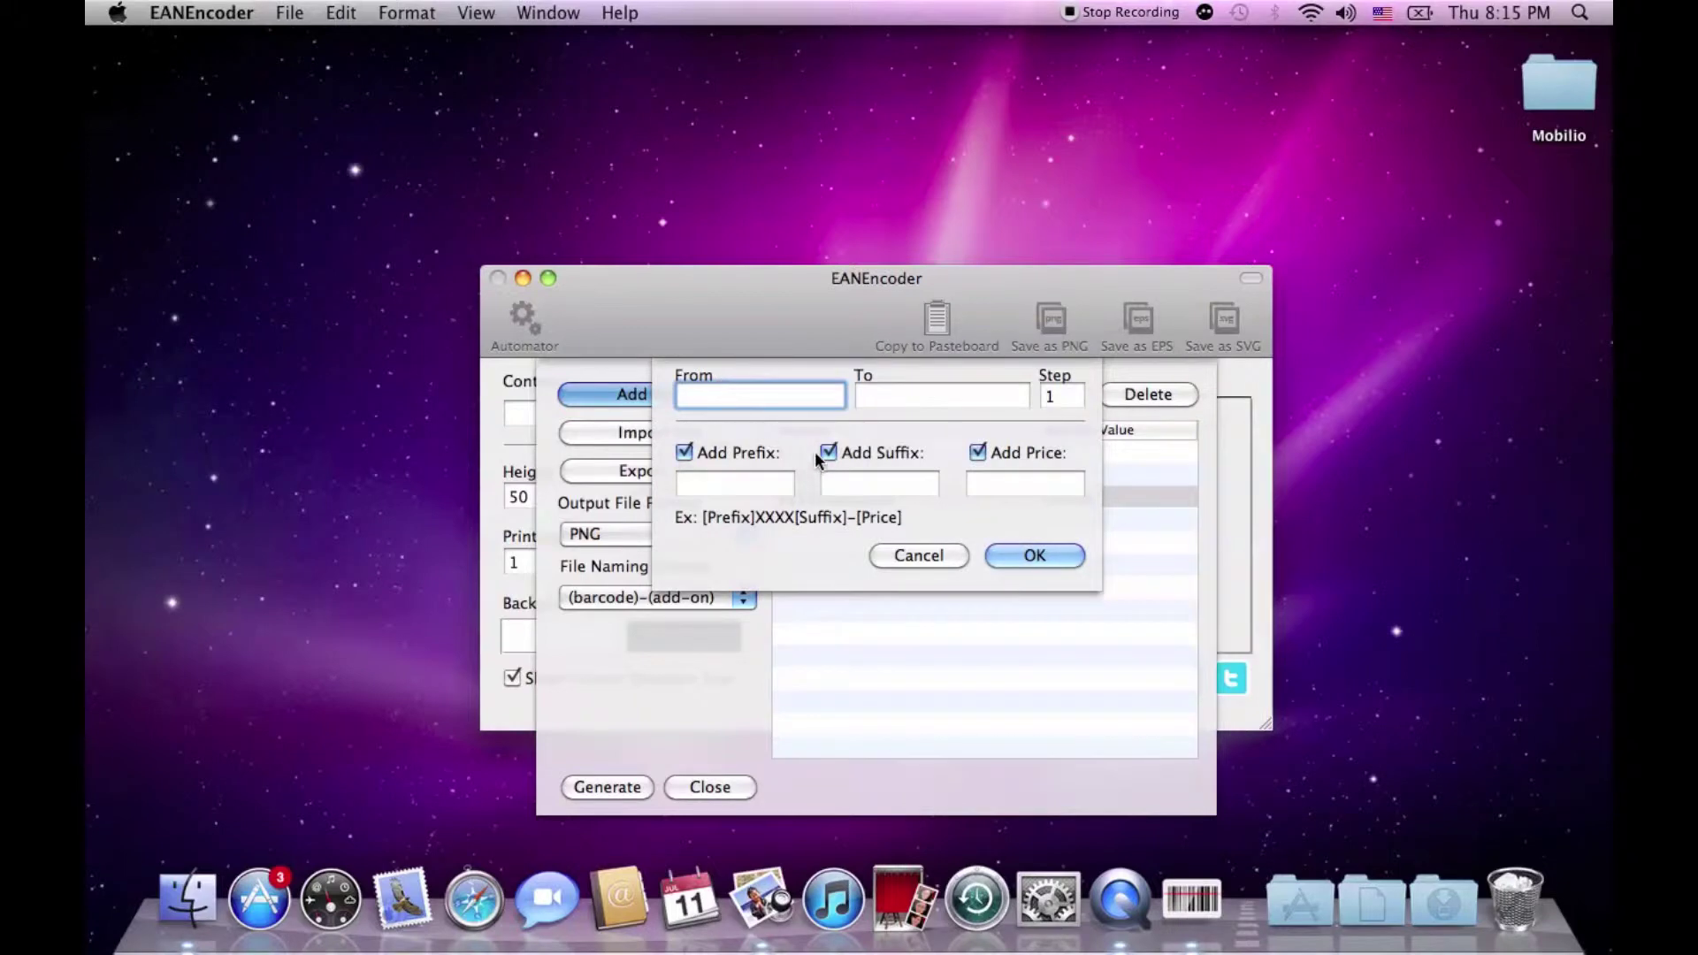
{"action": "left_click", "coordinate": [828, 453]}
{"action": "left_click", "coordinate": [777, 487]}
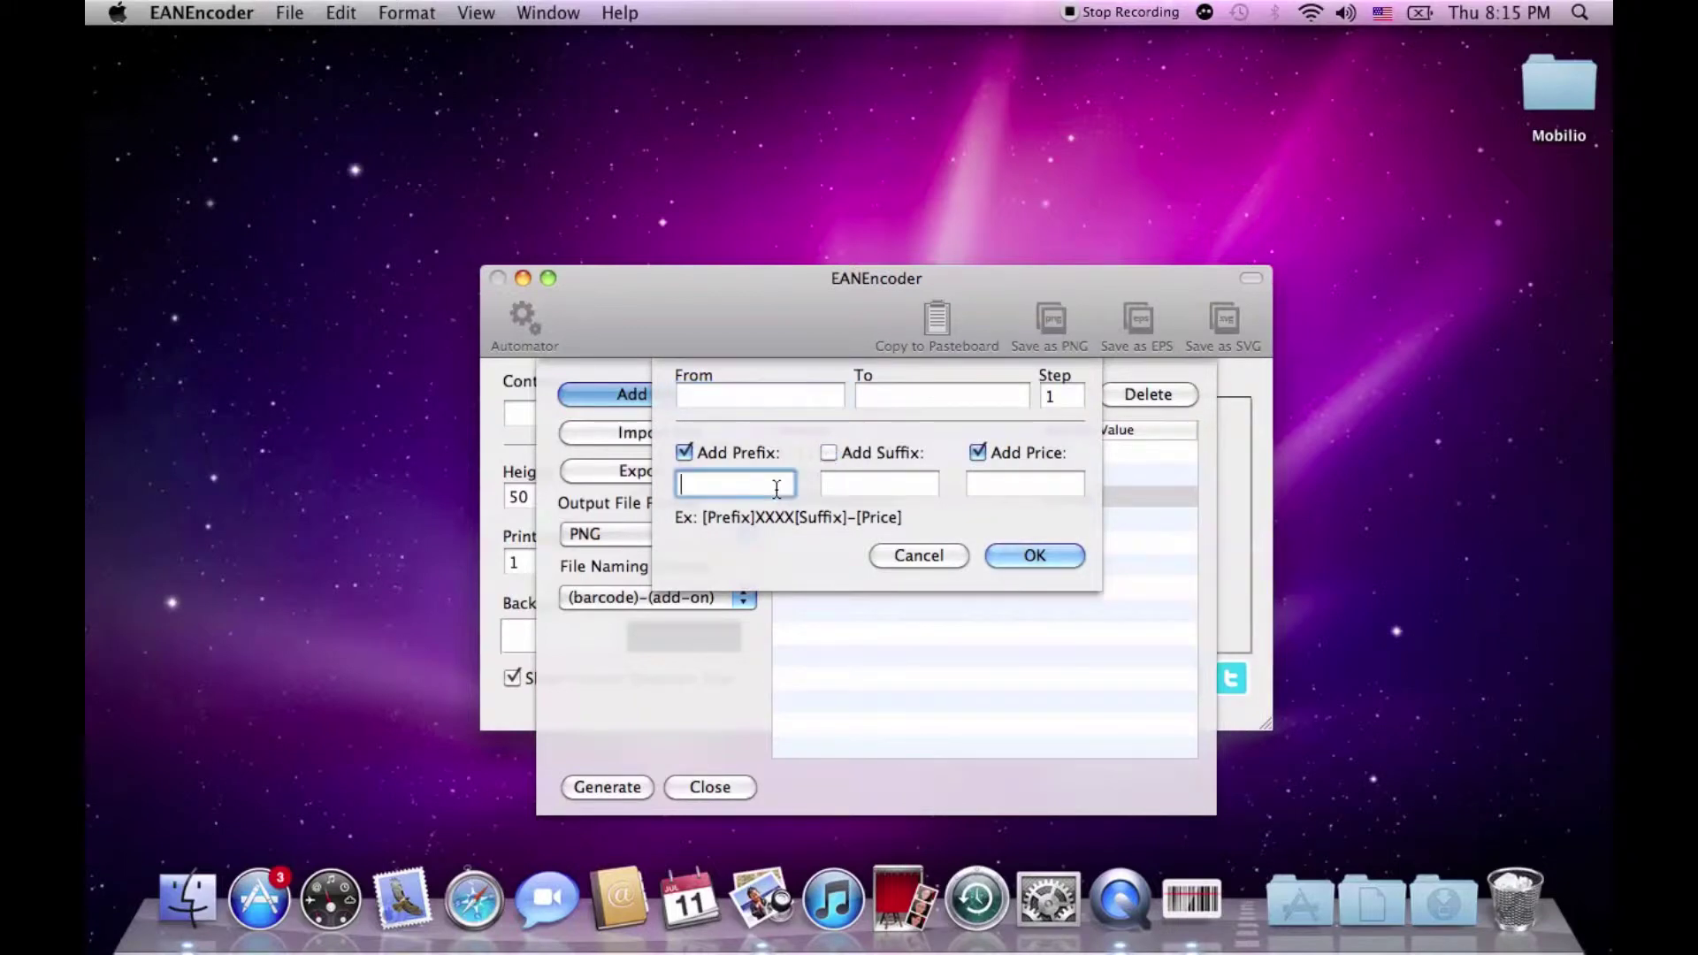
{"action": "type", "text": "590123412"}
{"action": "left_click", "coordinate": [741, 394]}
{"action": "type", "text": "1"}
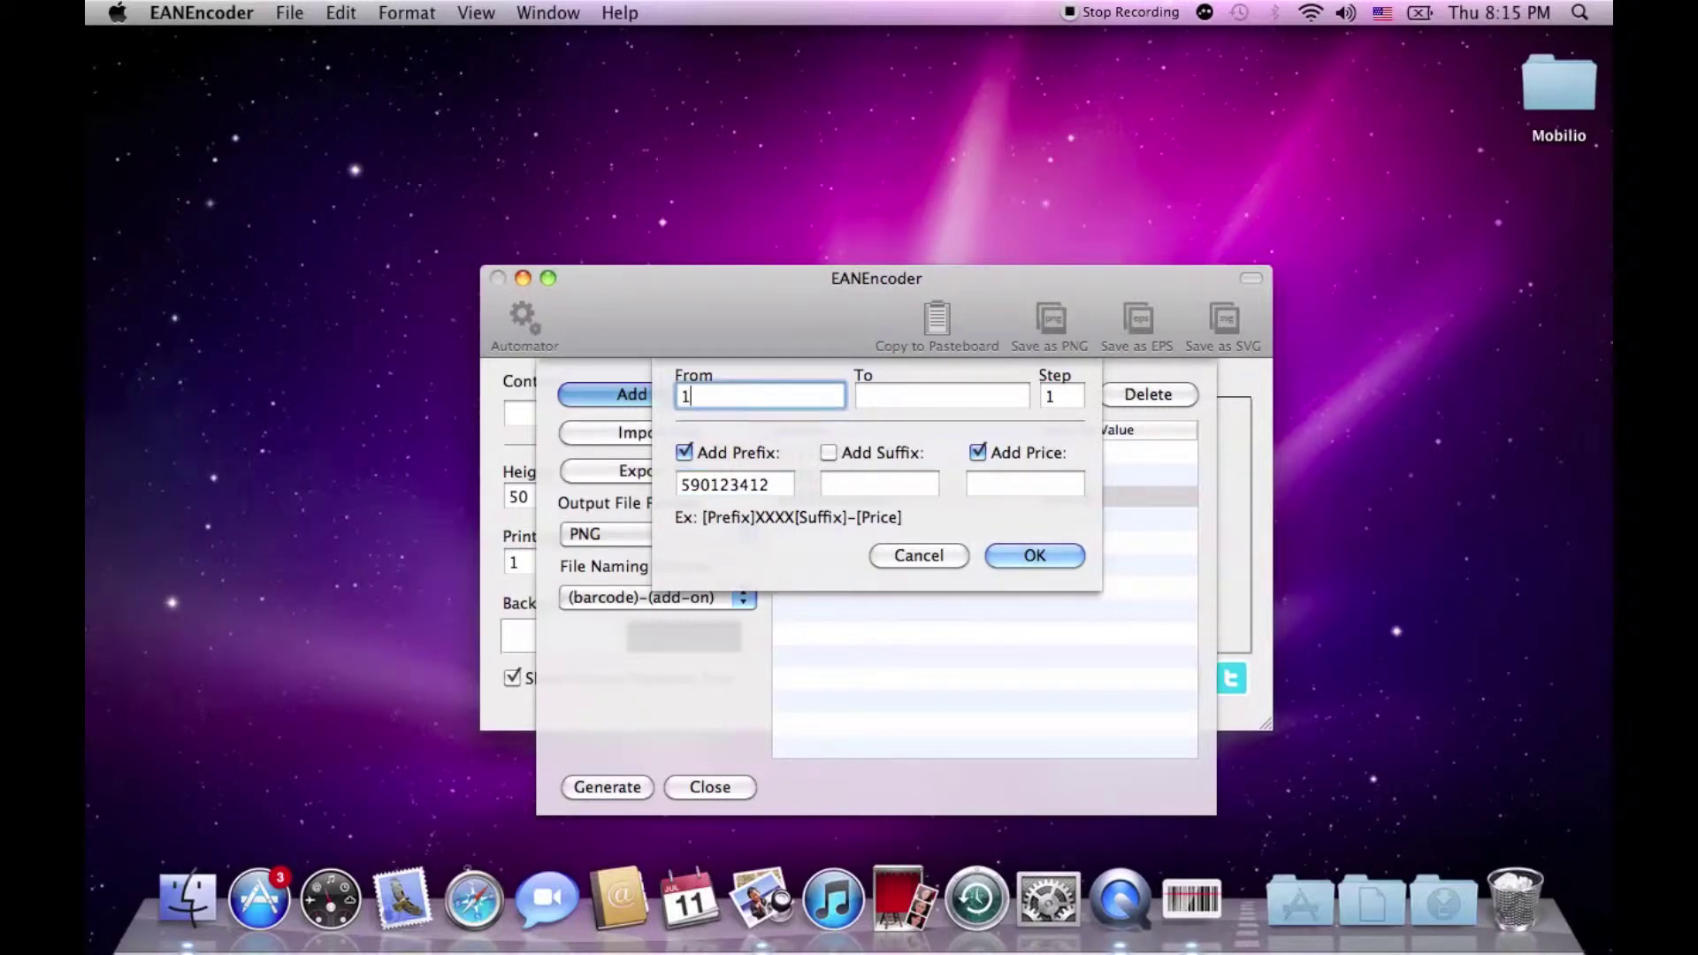
{"action": "type", "text": "10"}
{"action": "key", "text": "Tab"}
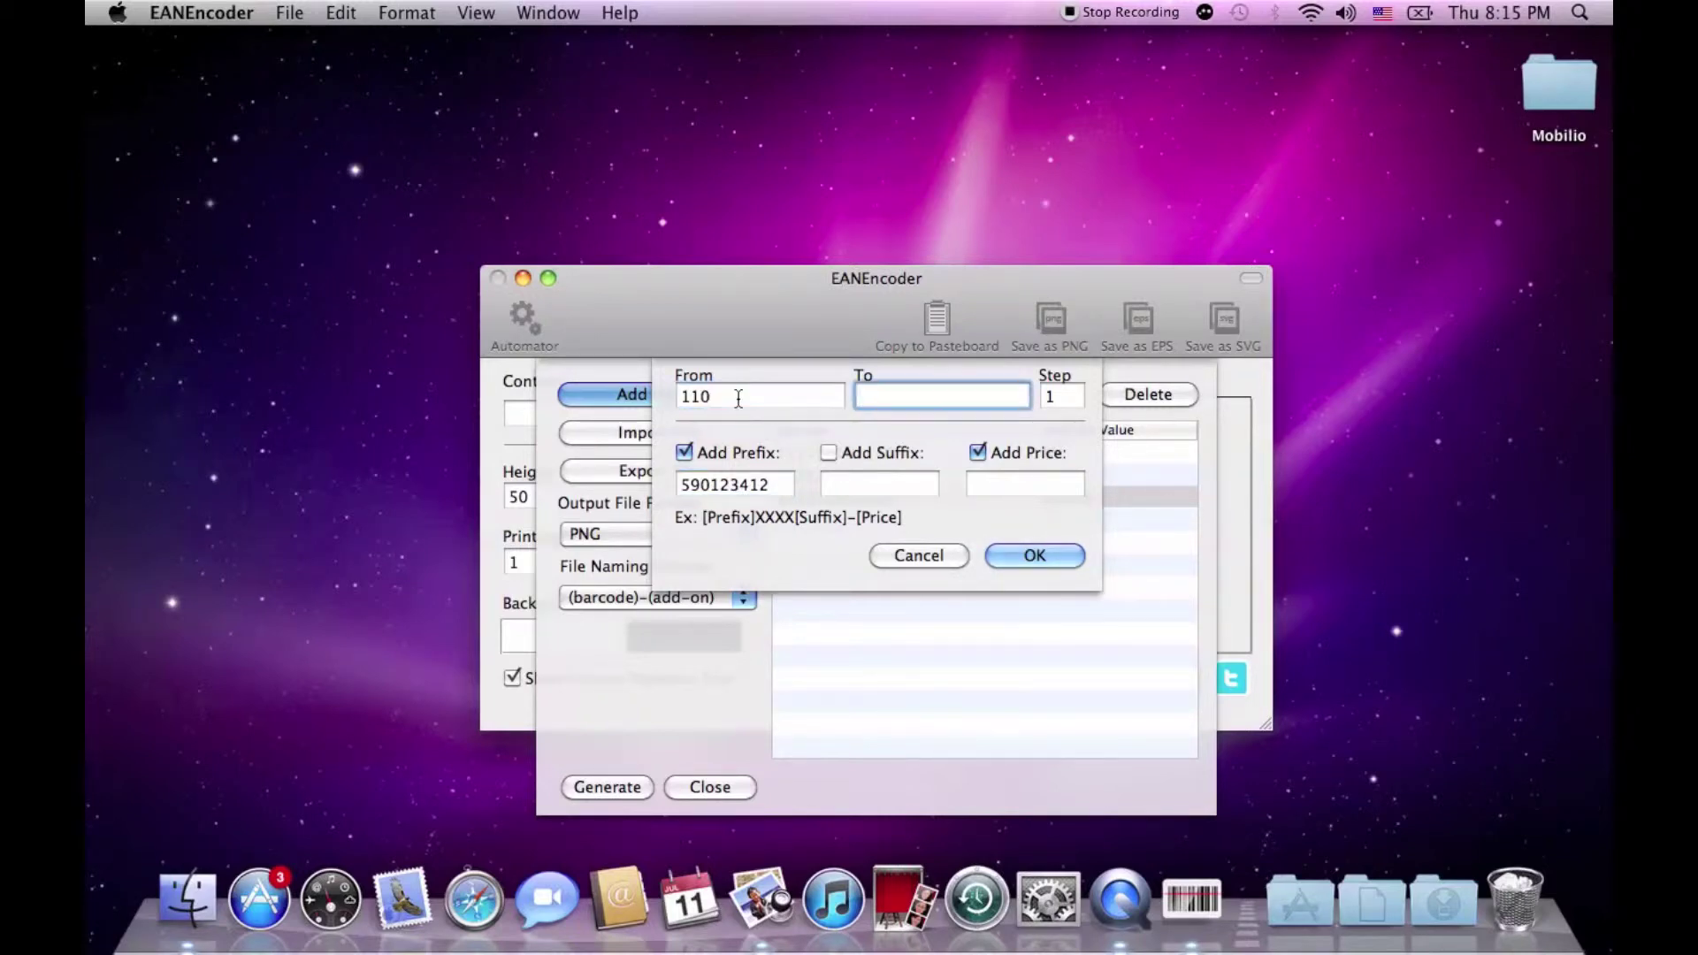
{"action": "type", "text": "130"}
{"action": "key", "text": "Tab"}
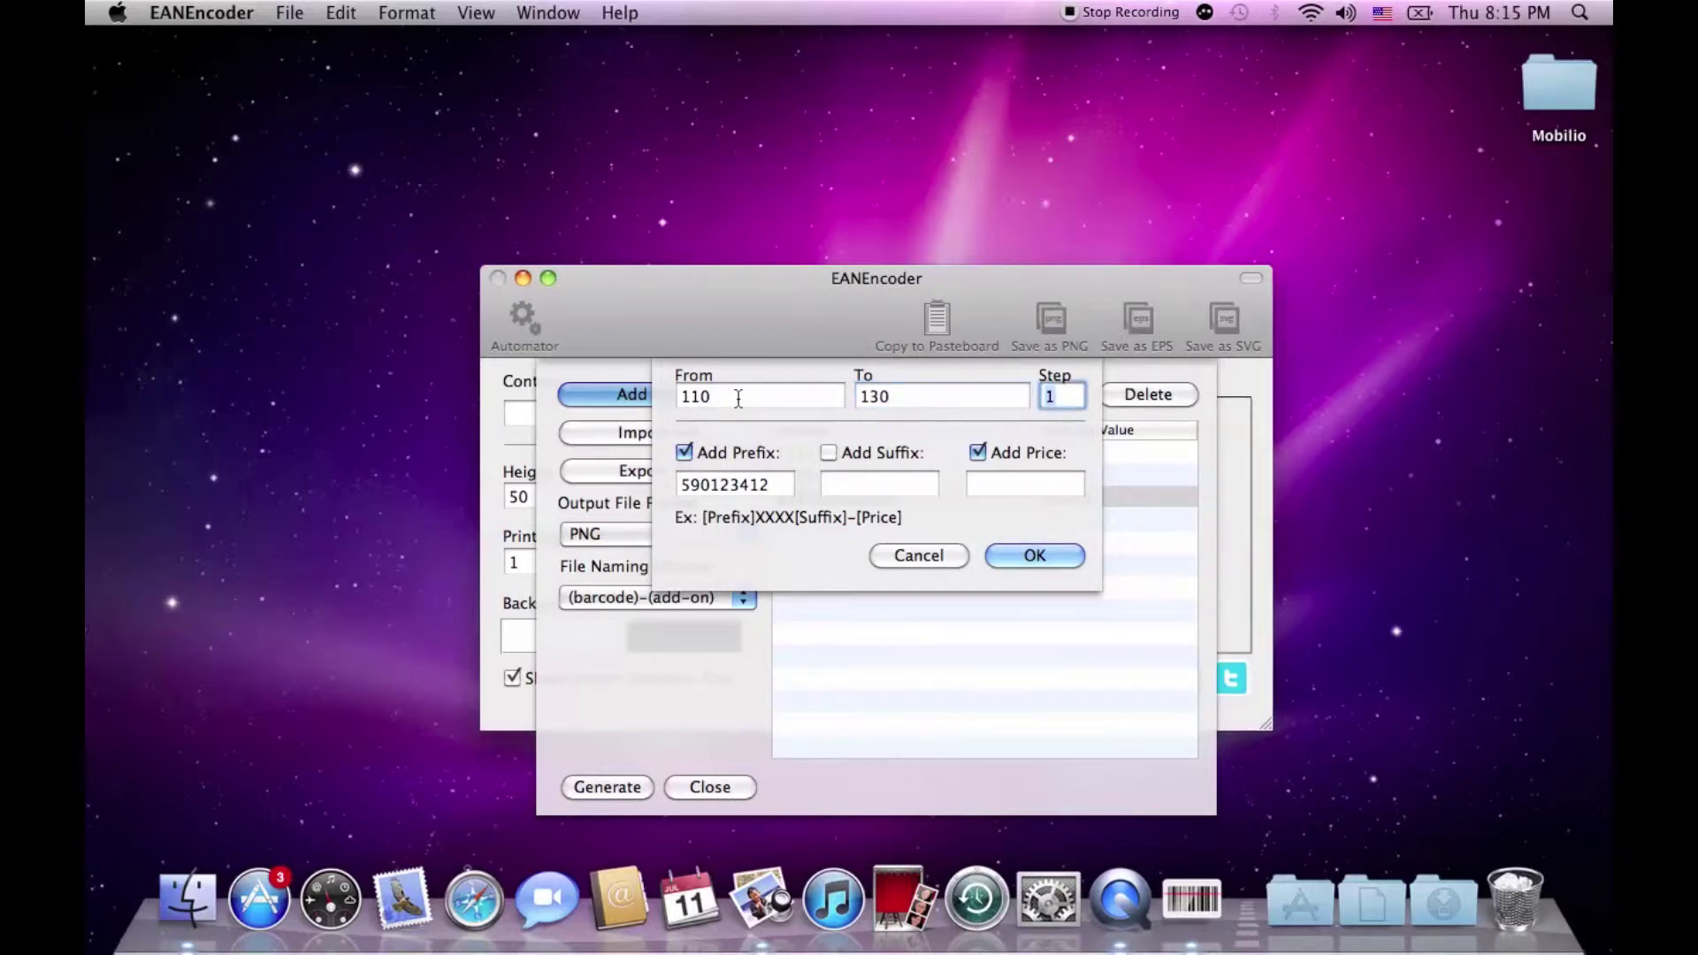
{"action": "type", "text": "5"}
{"action": "left_click", "coordinate": [1048, 480]}
{"action": "type", "text": "57"}
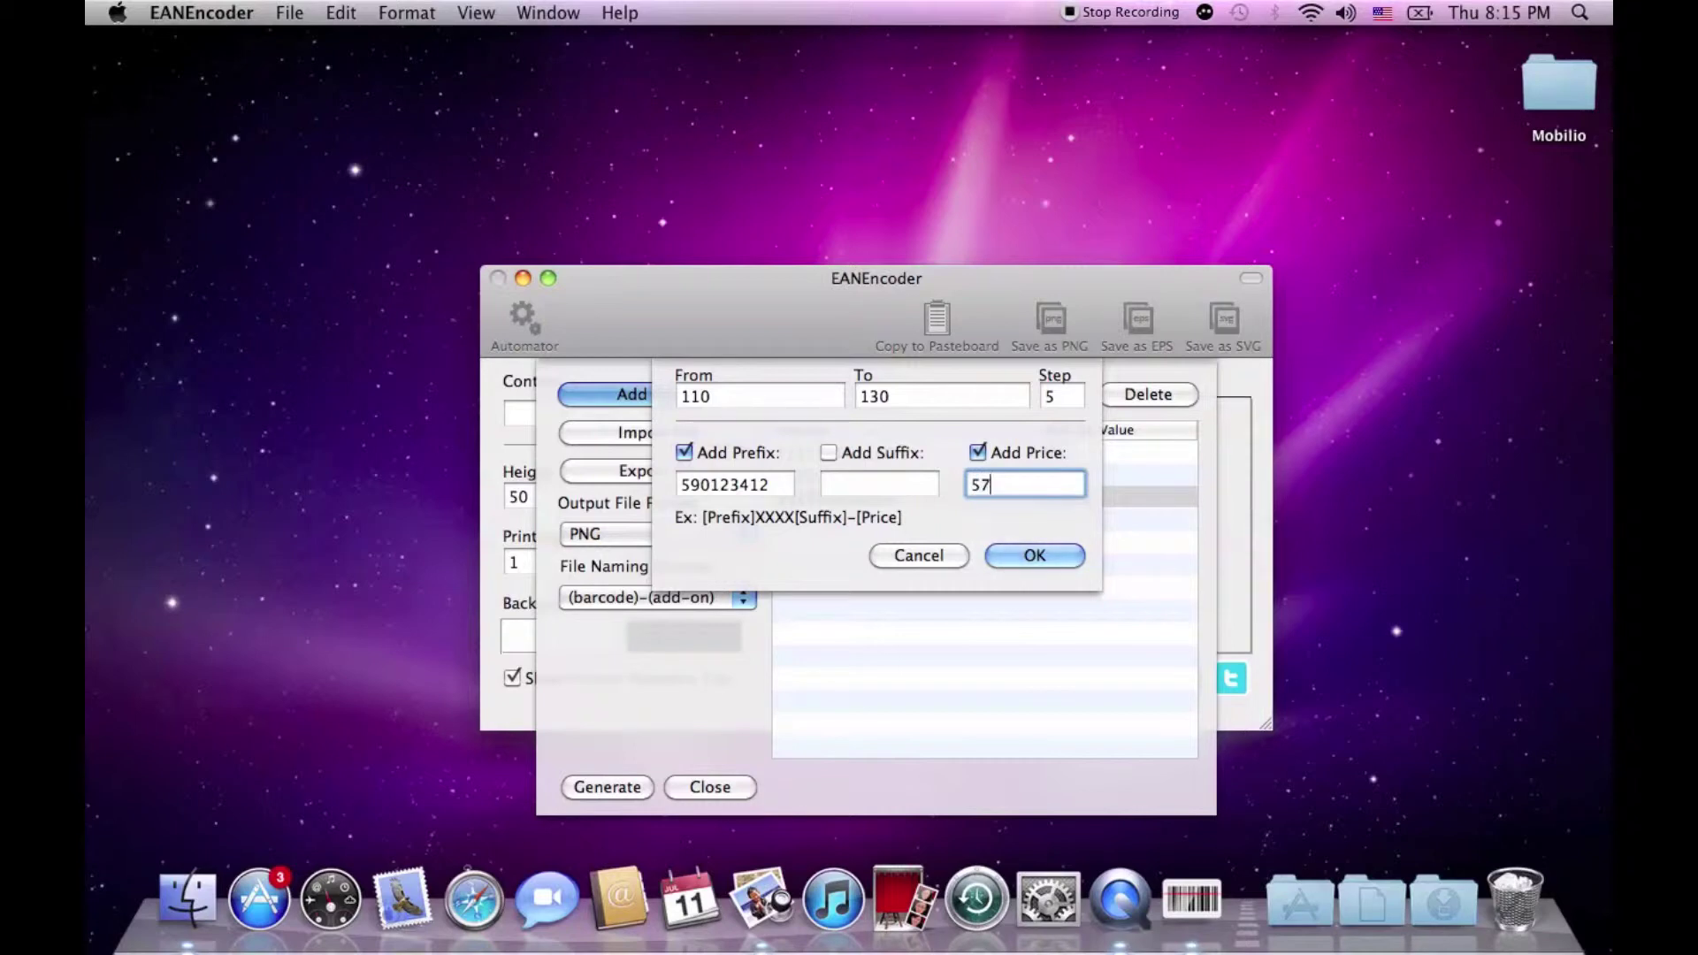
{"action": "type", "text": "900"}
{"action": "key", "text": "Return"}
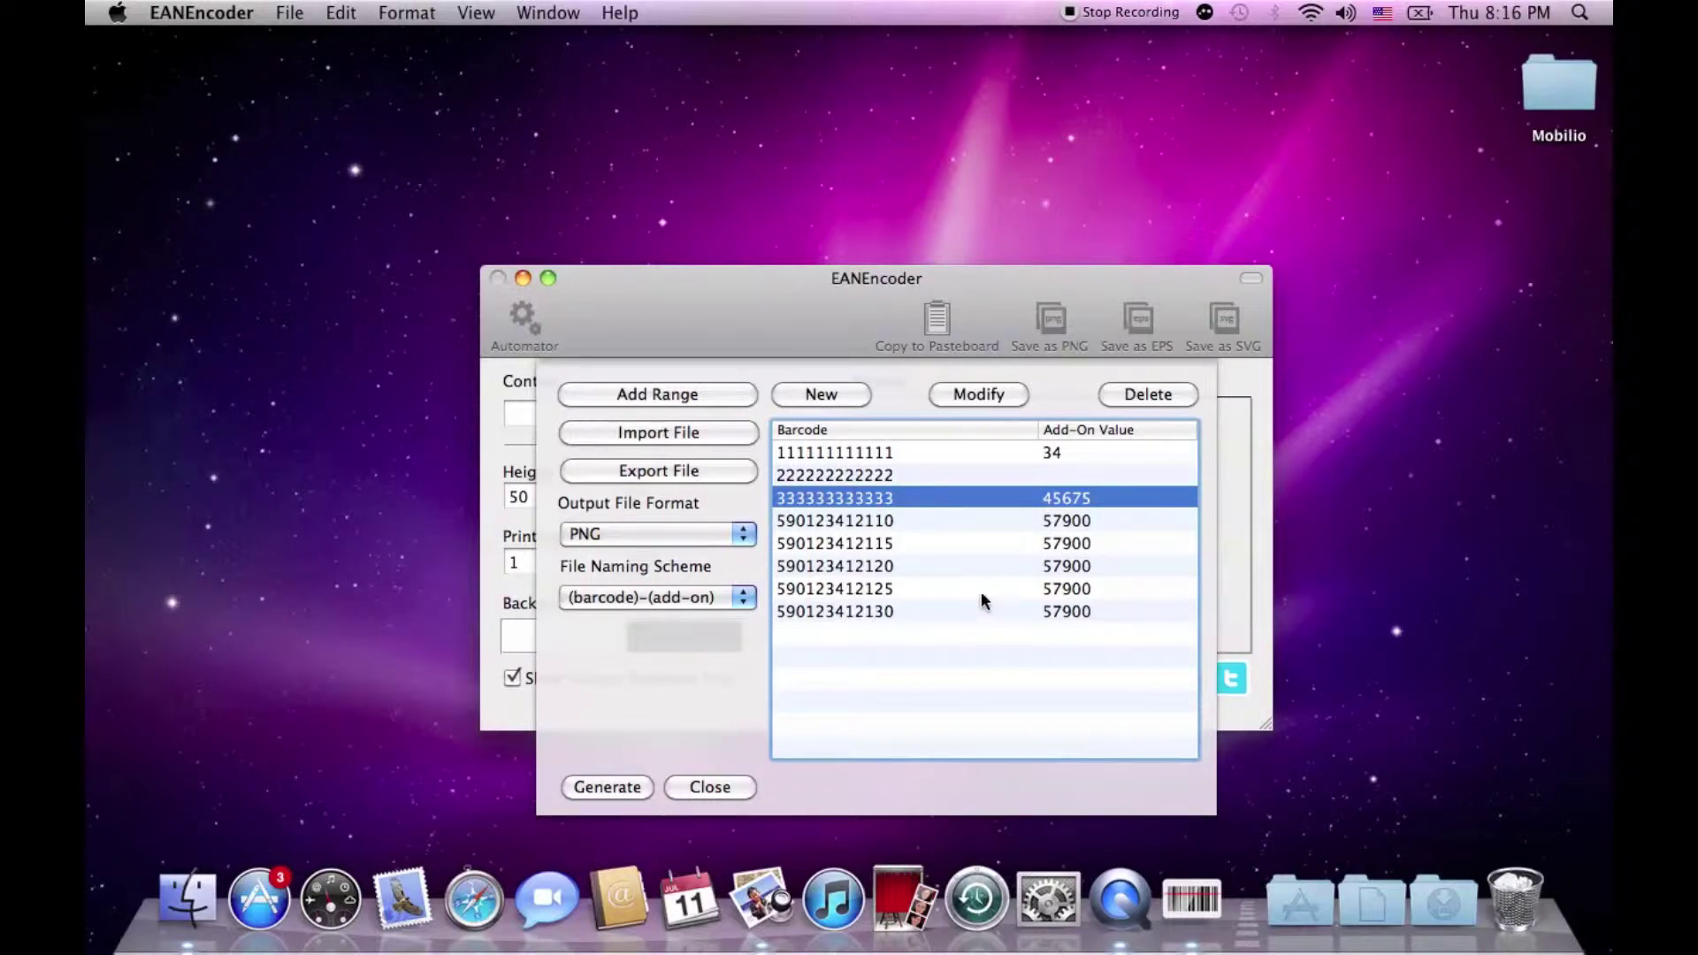
{"action": "left_click", "coordinate": [944, 543]}
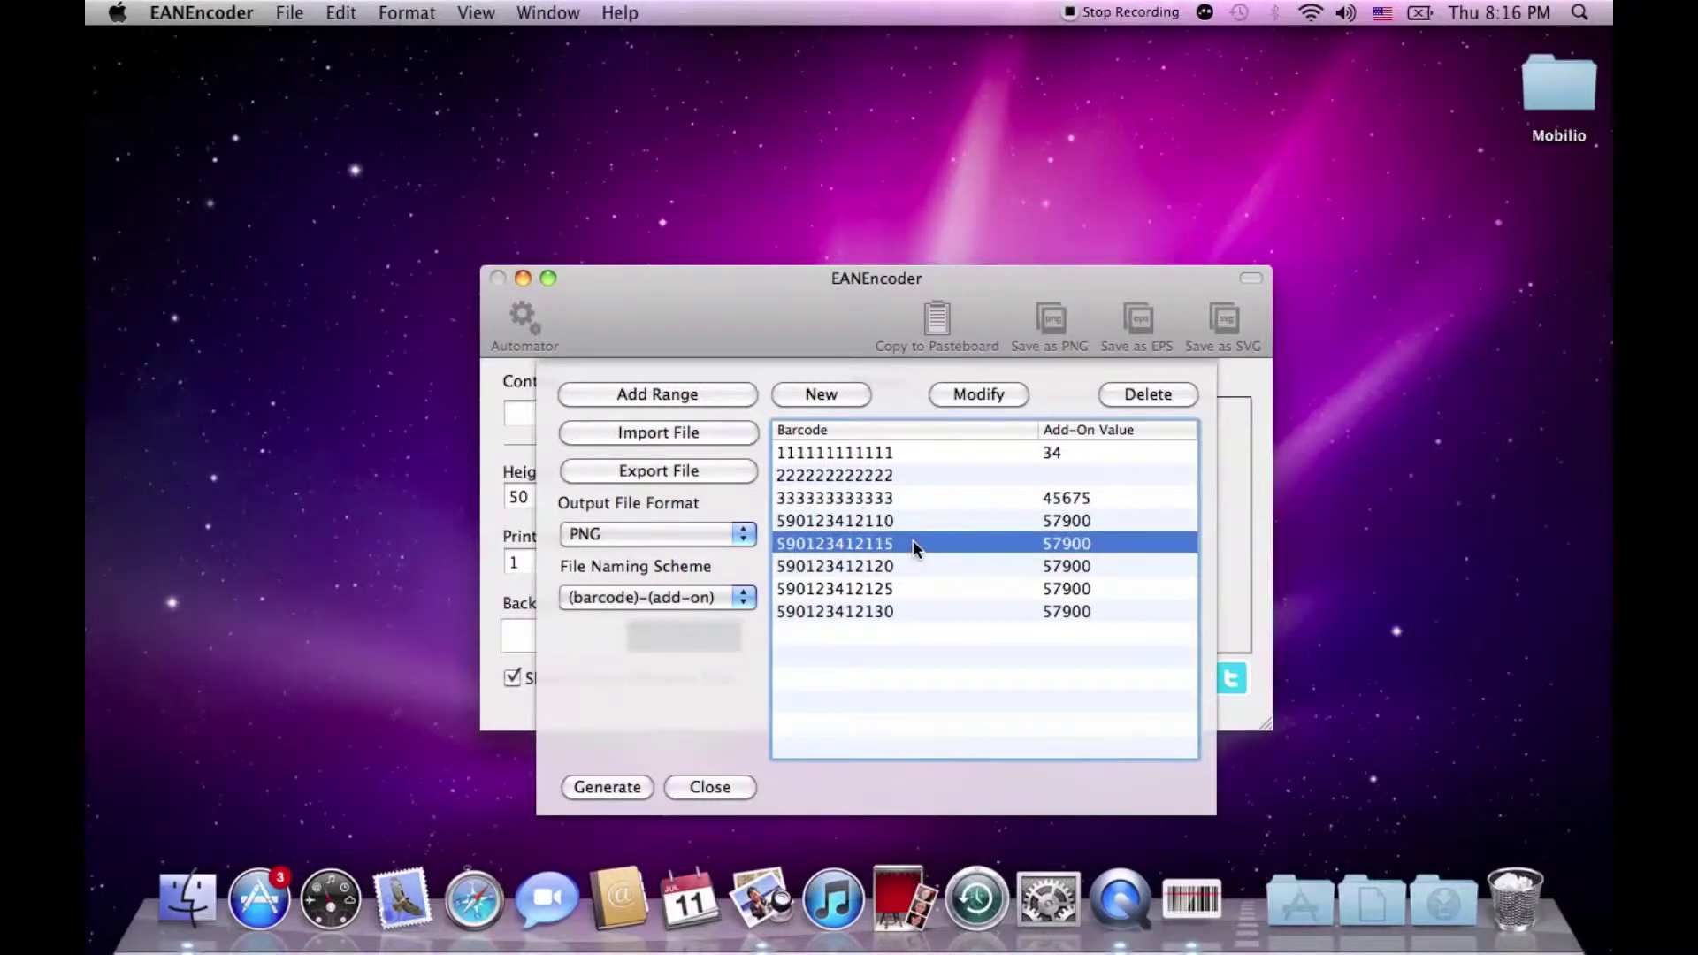
{"action": "left_click", "coordinate": [967, 401]}
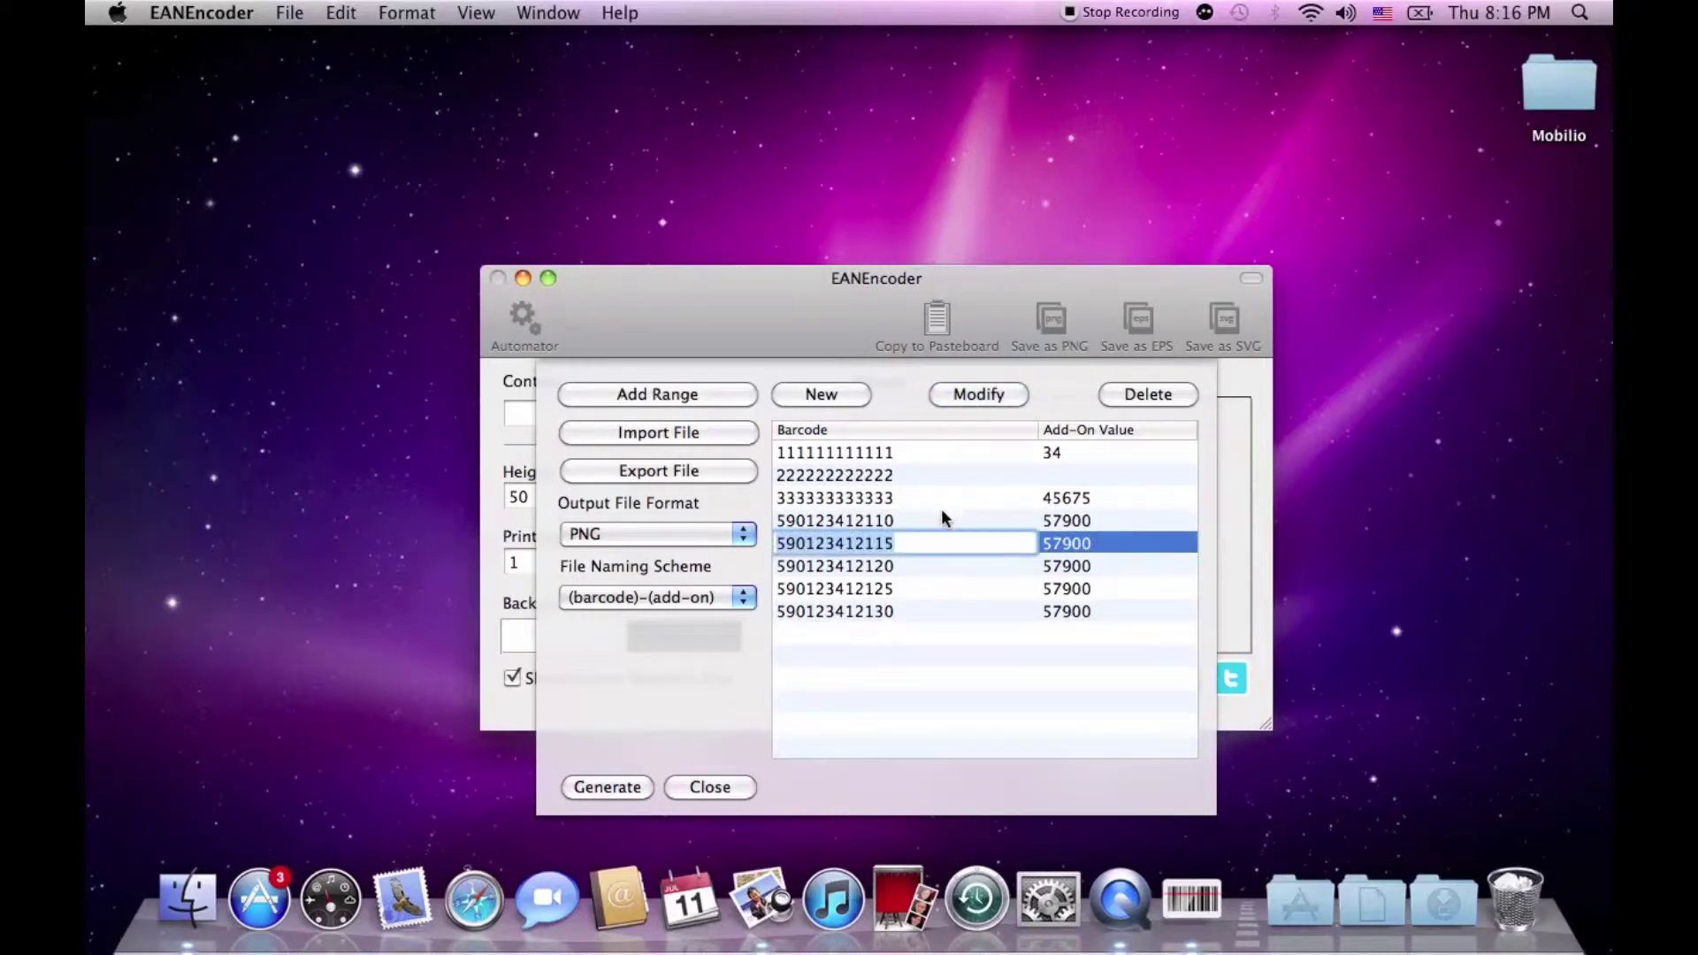
{"action": "left_click", "coordinate": [934, 546]}
{"action": "key", "text": "BackSpace"}
{"action": "key", "text": "BackSpace"}
{"action": "key", "text": "BackSpace"}
{"action": "type", "text": "444"}
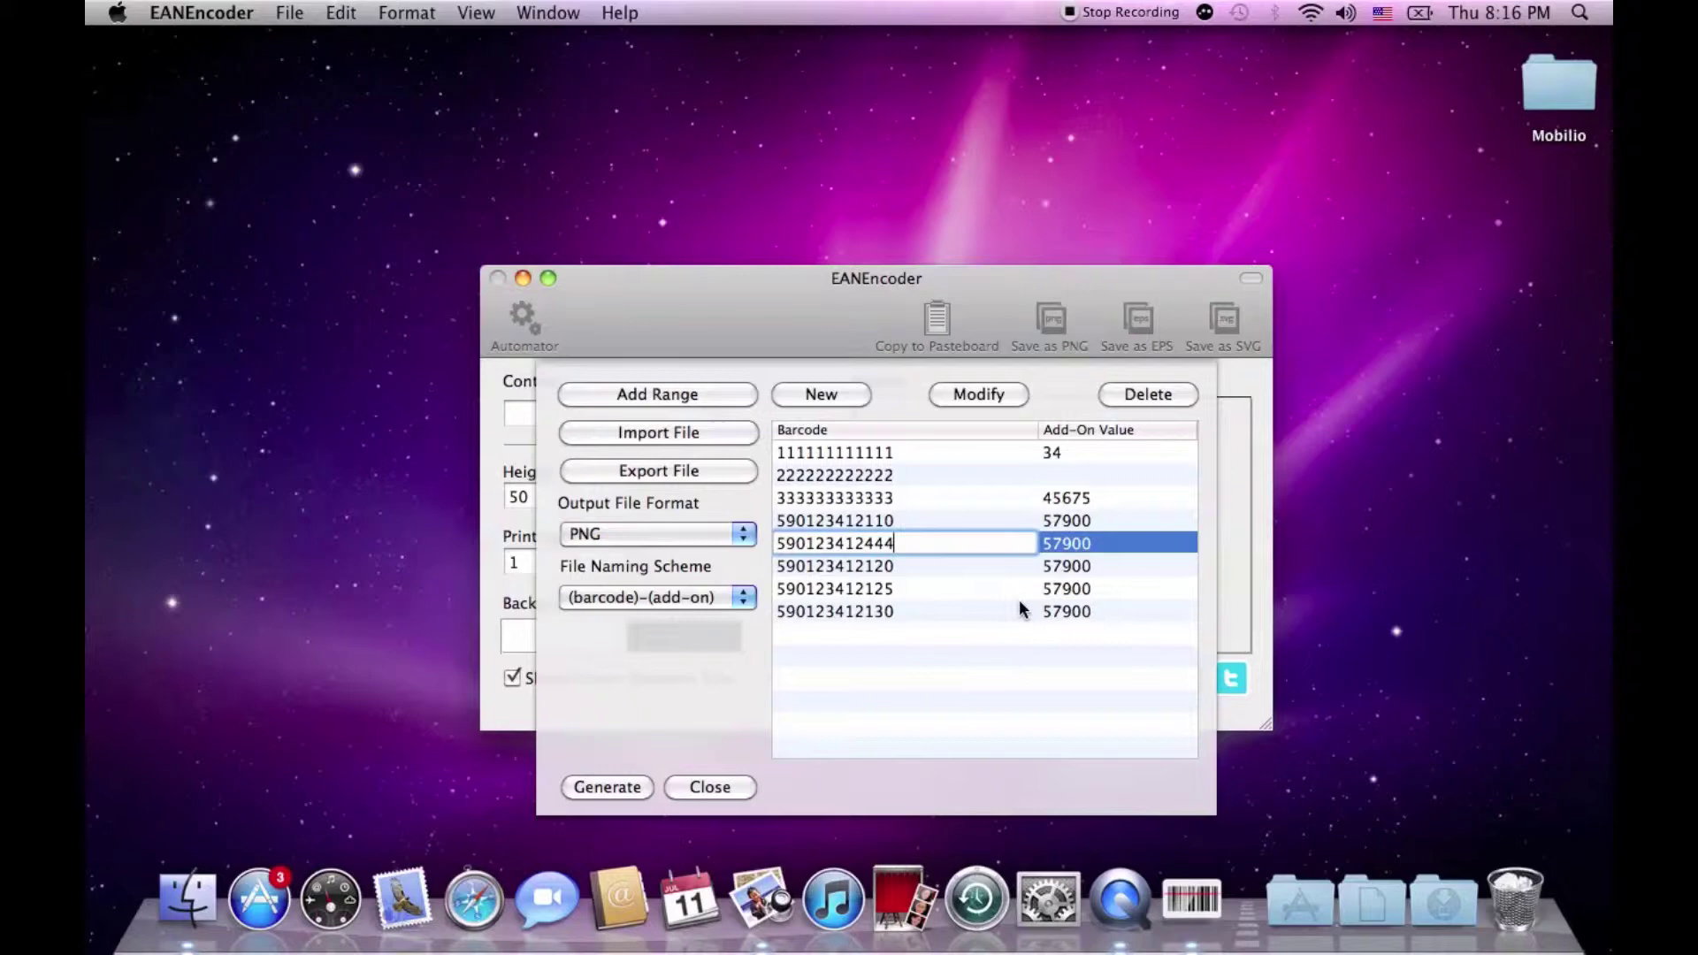
{"action": "key", "text": "Return"}
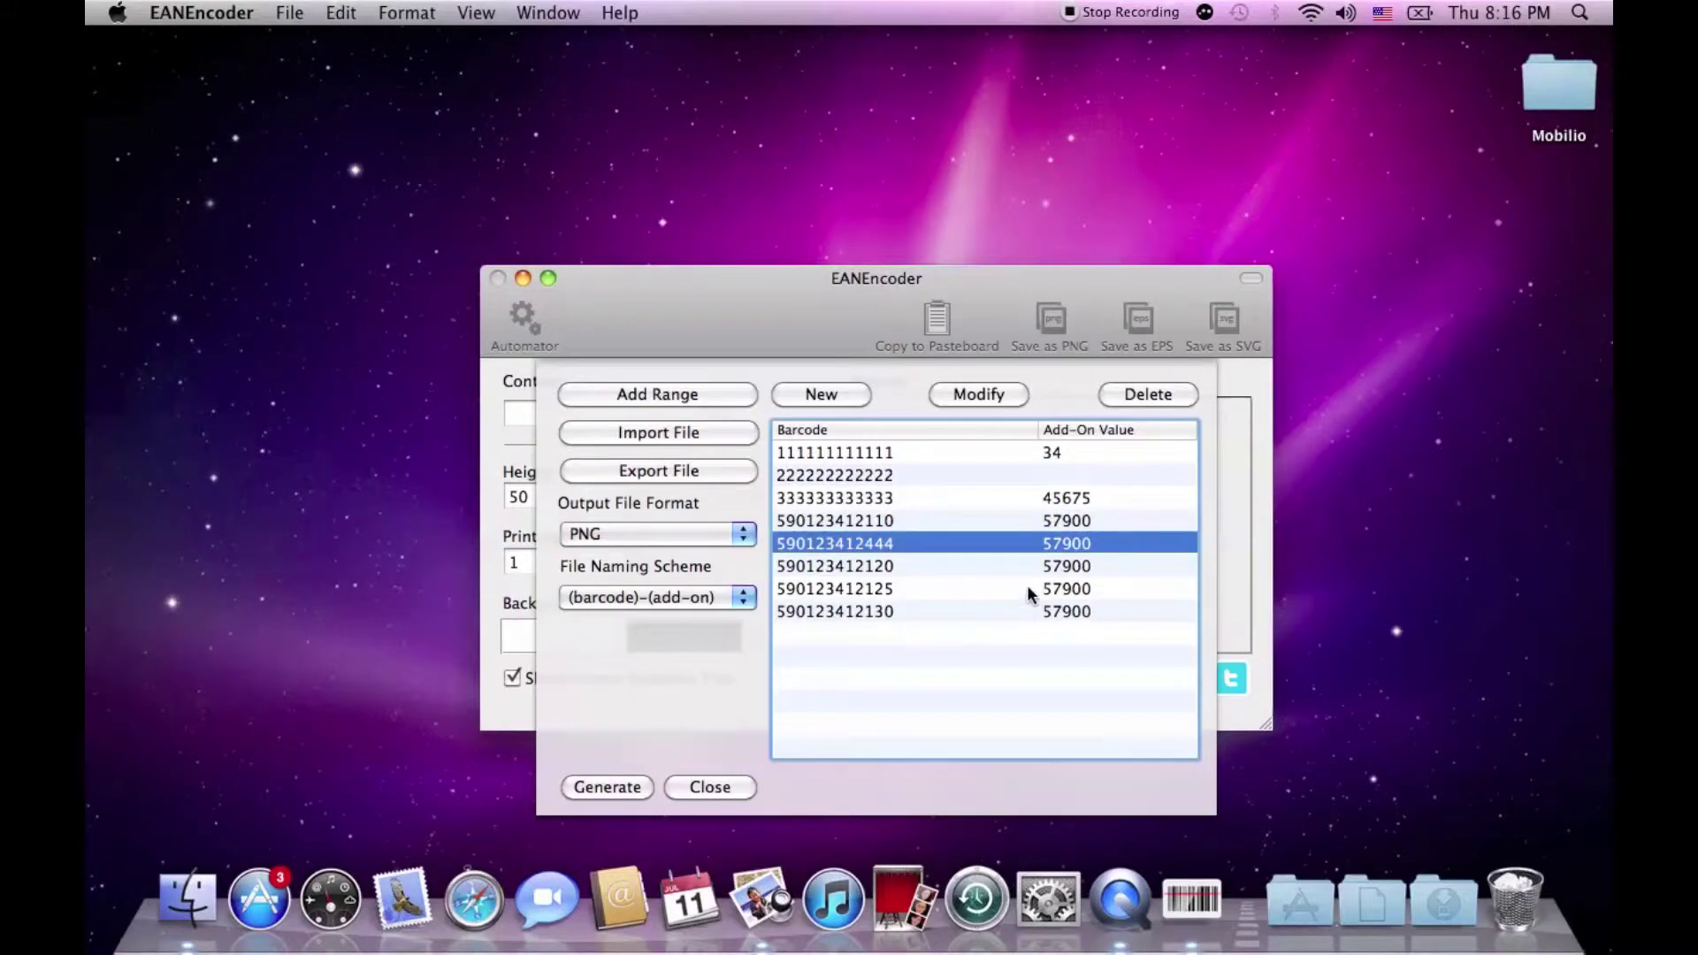
{"action": "left_click", "coordinate": [1117, 391]}
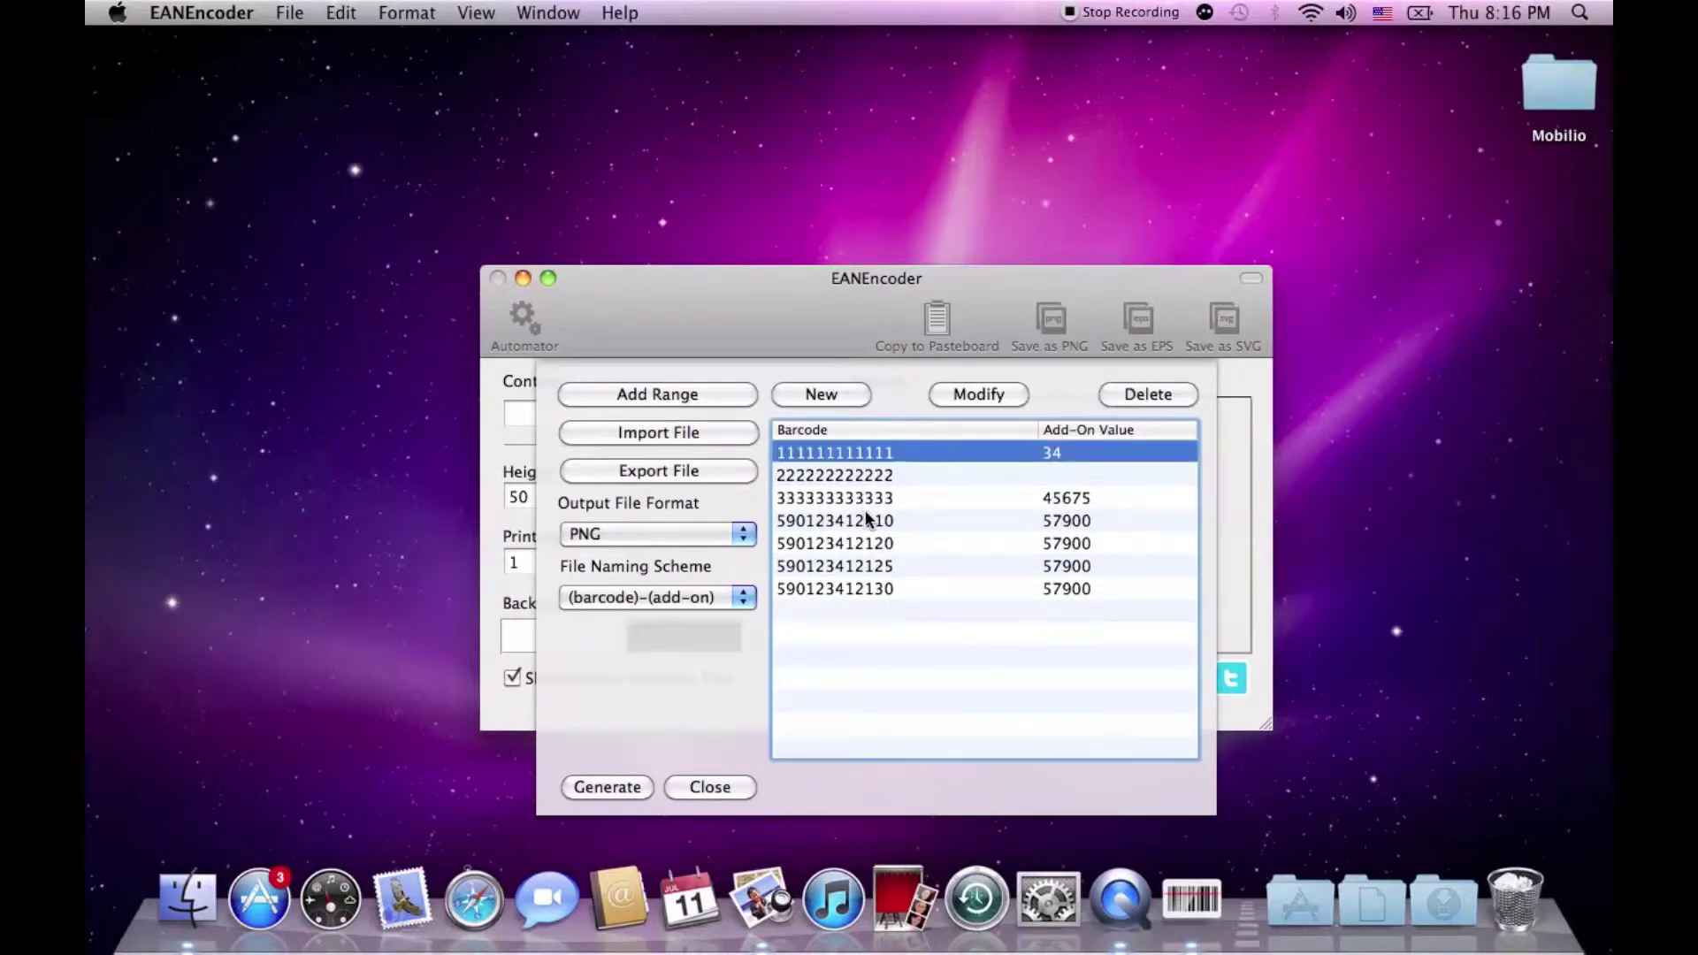
{"action": "left_click", "coordinate": [867, 521]}
{"action": "left_click", "coordinate": [1141, 393]}
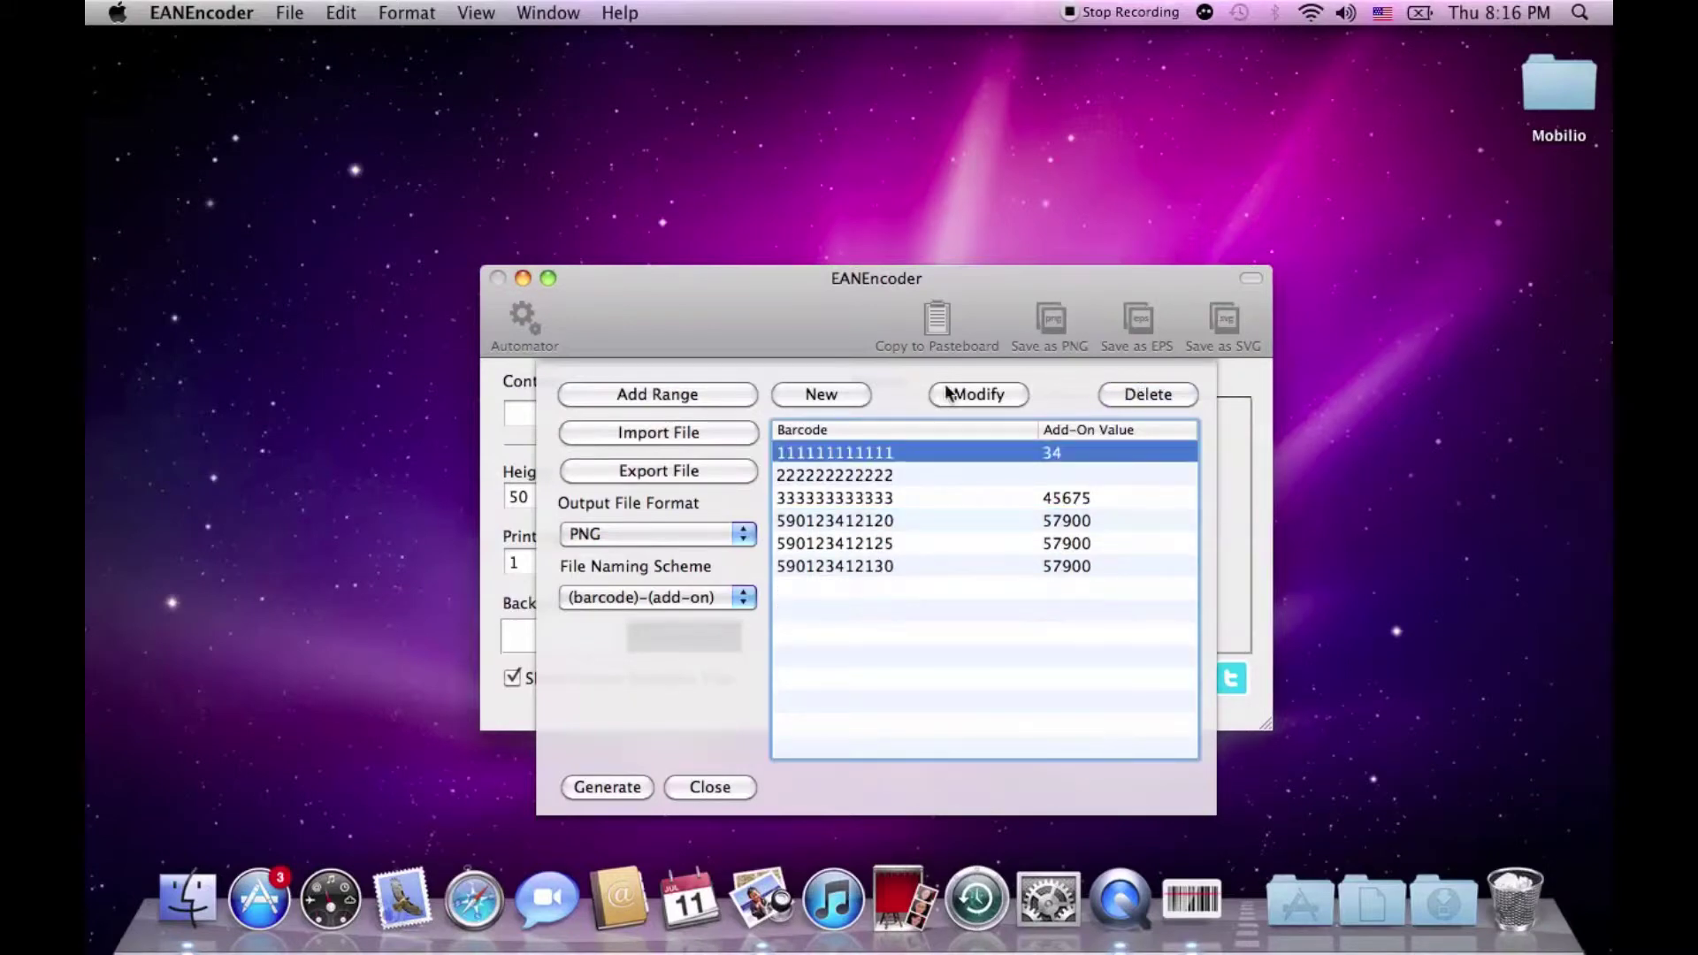
{"action": "left_click", "coordinate": [812, 394]}
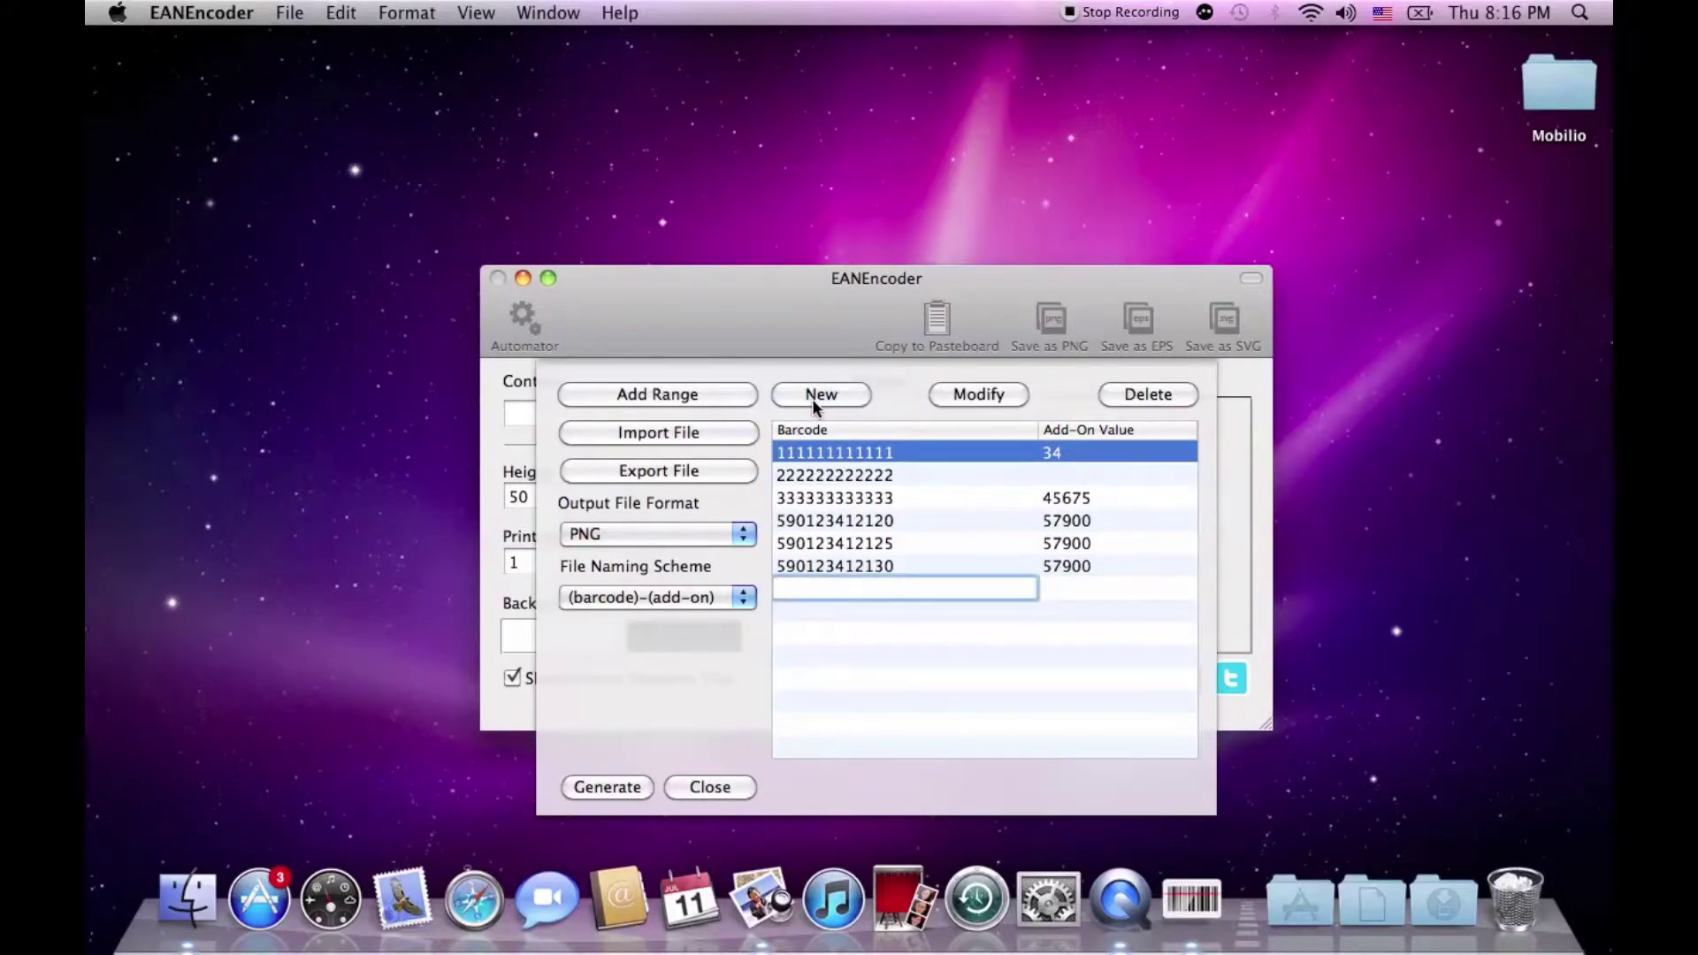
{"action": "type", "text": "444444444444"}
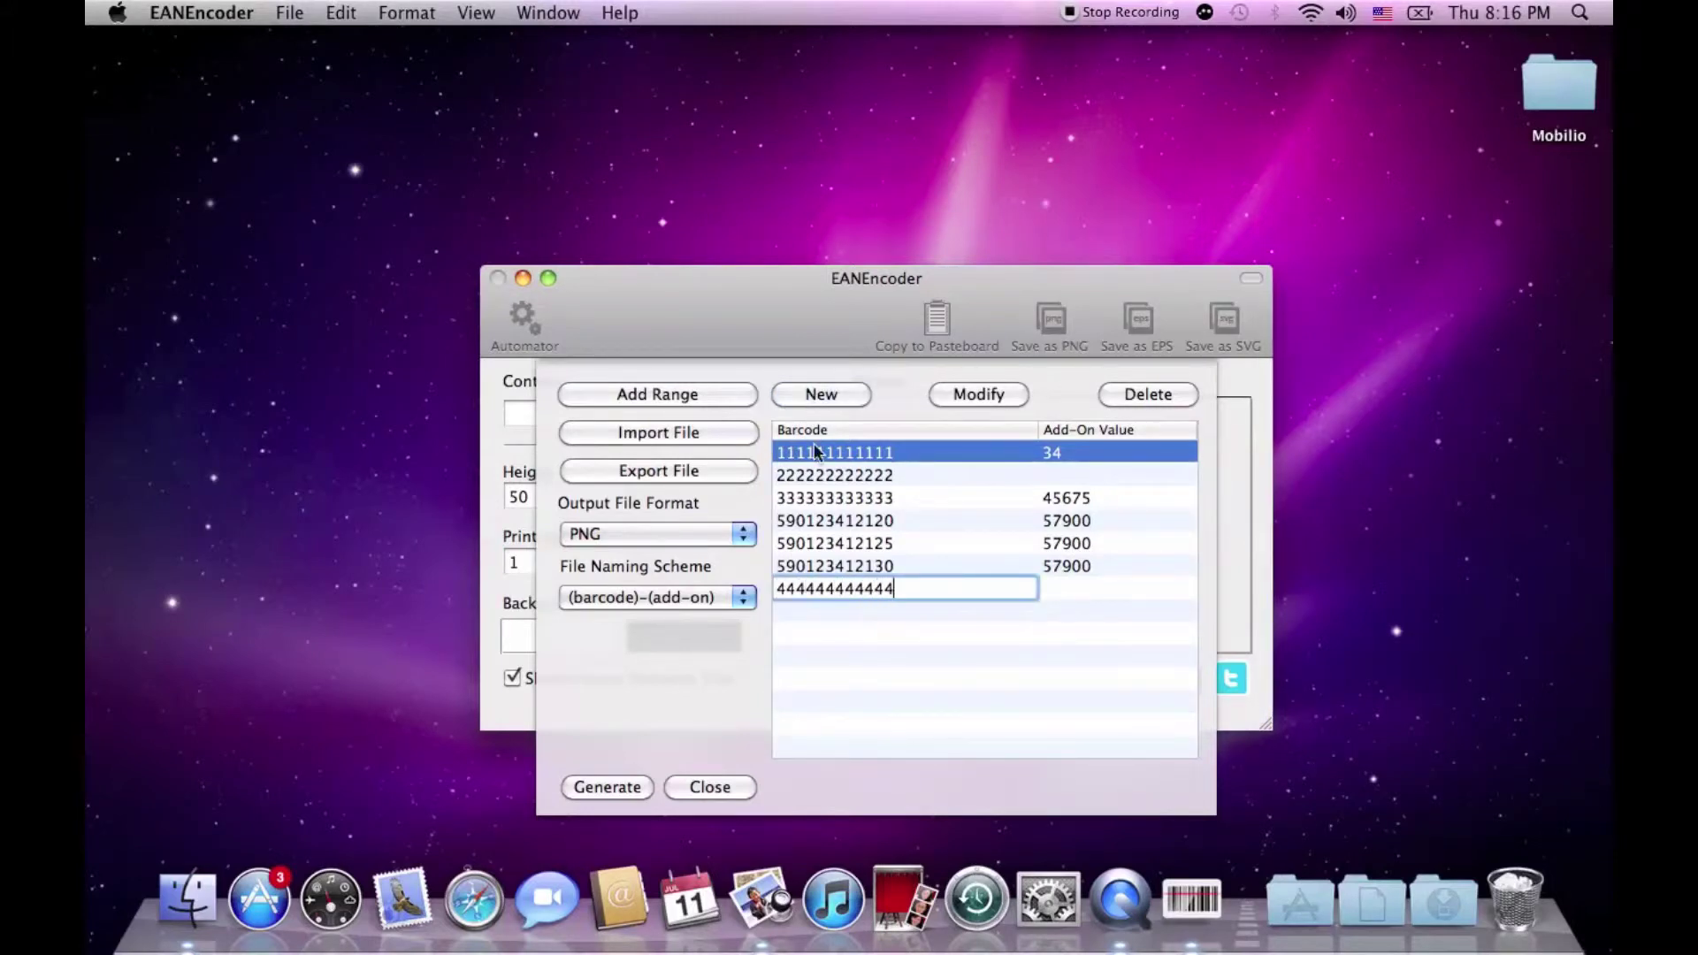
{"action": "key", "text": "Return"}
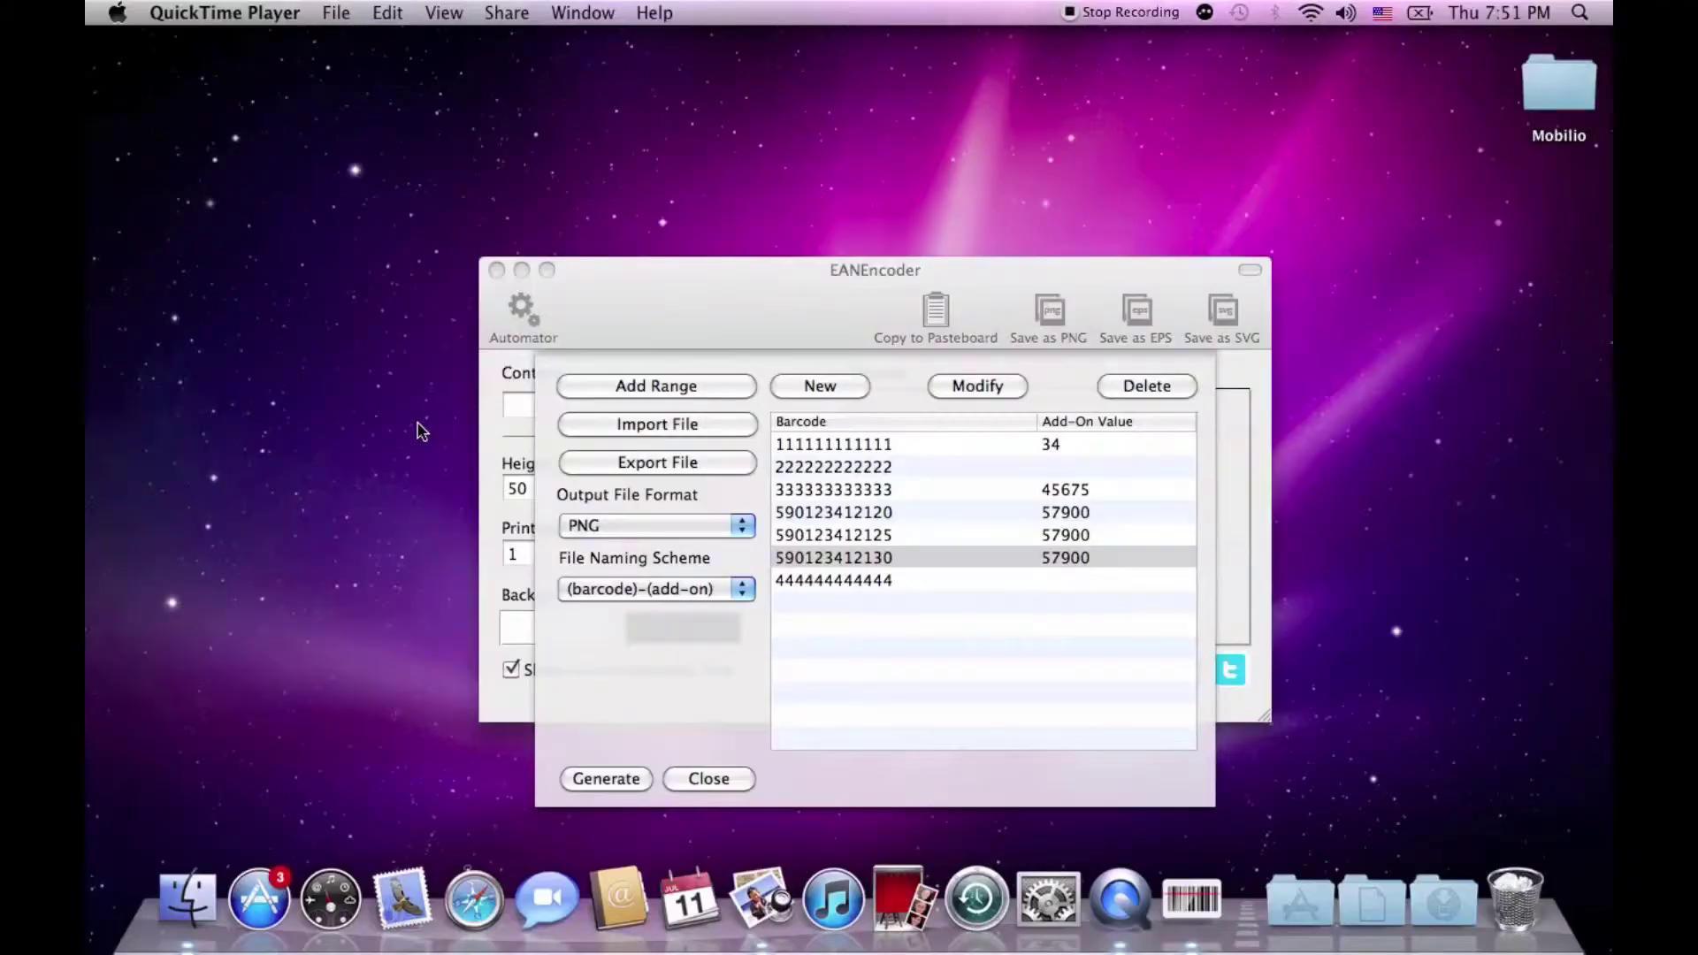
{"action": "left_click", "coordinate": [626, 464]}
Save the exported list to the Desktop as list.txt and open it in TextEdit.
{"action": "type", "text": "bc"}
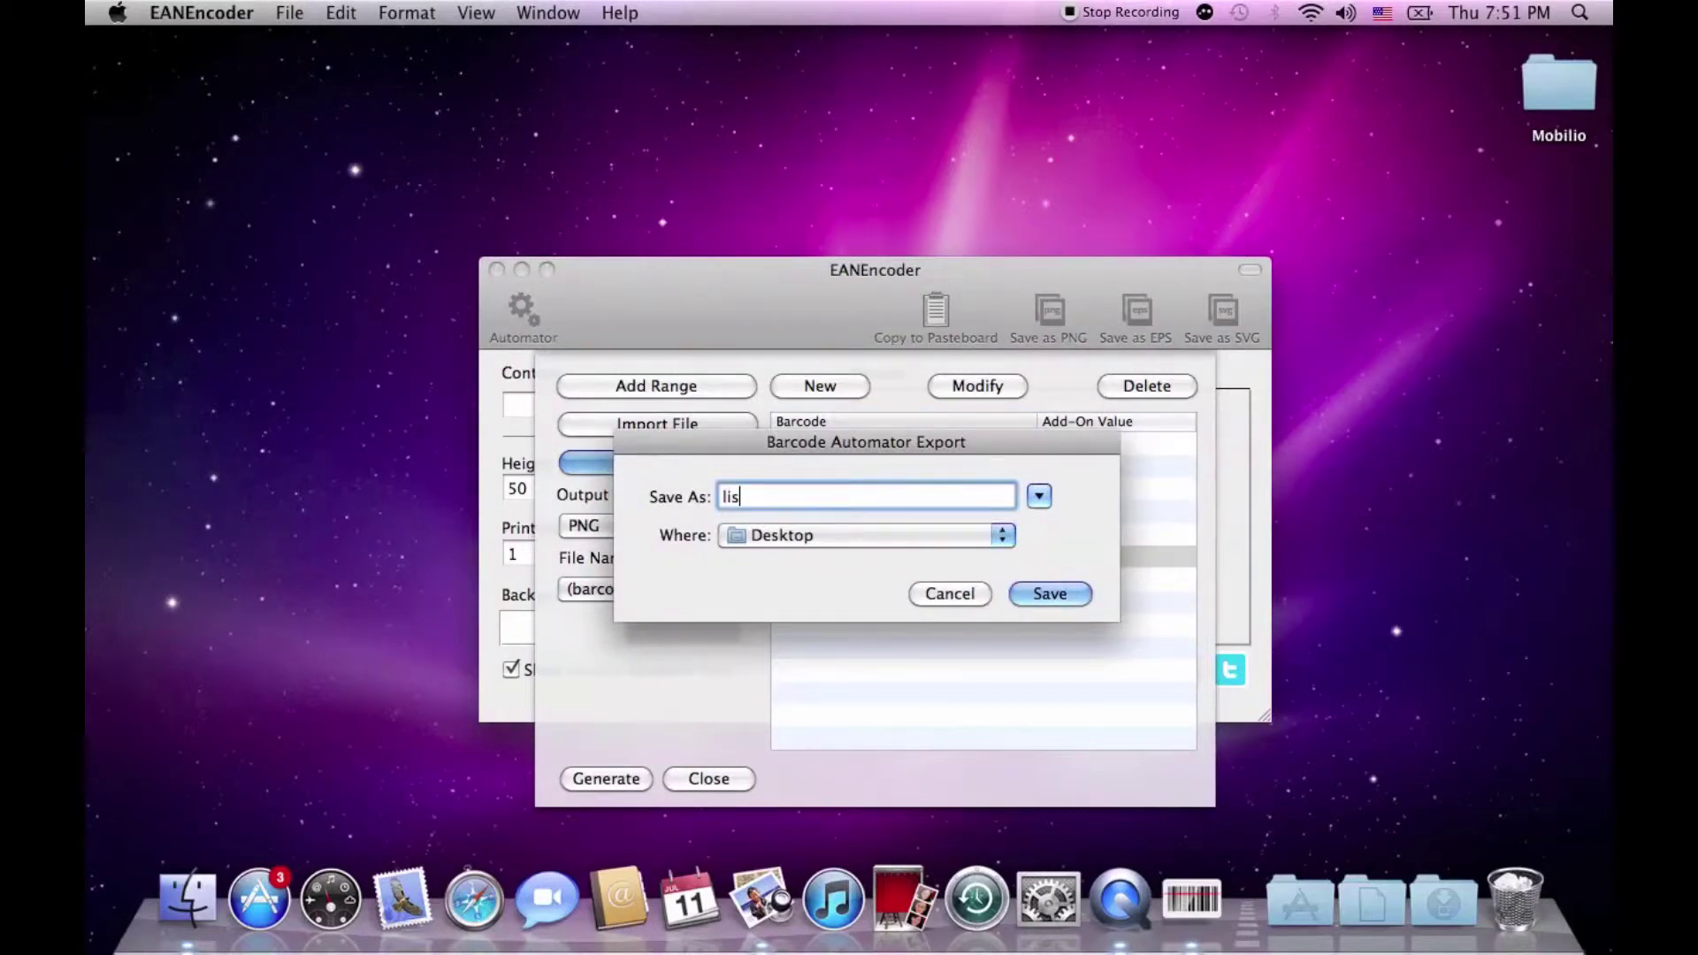
{"action": "key", "text": "Return"}
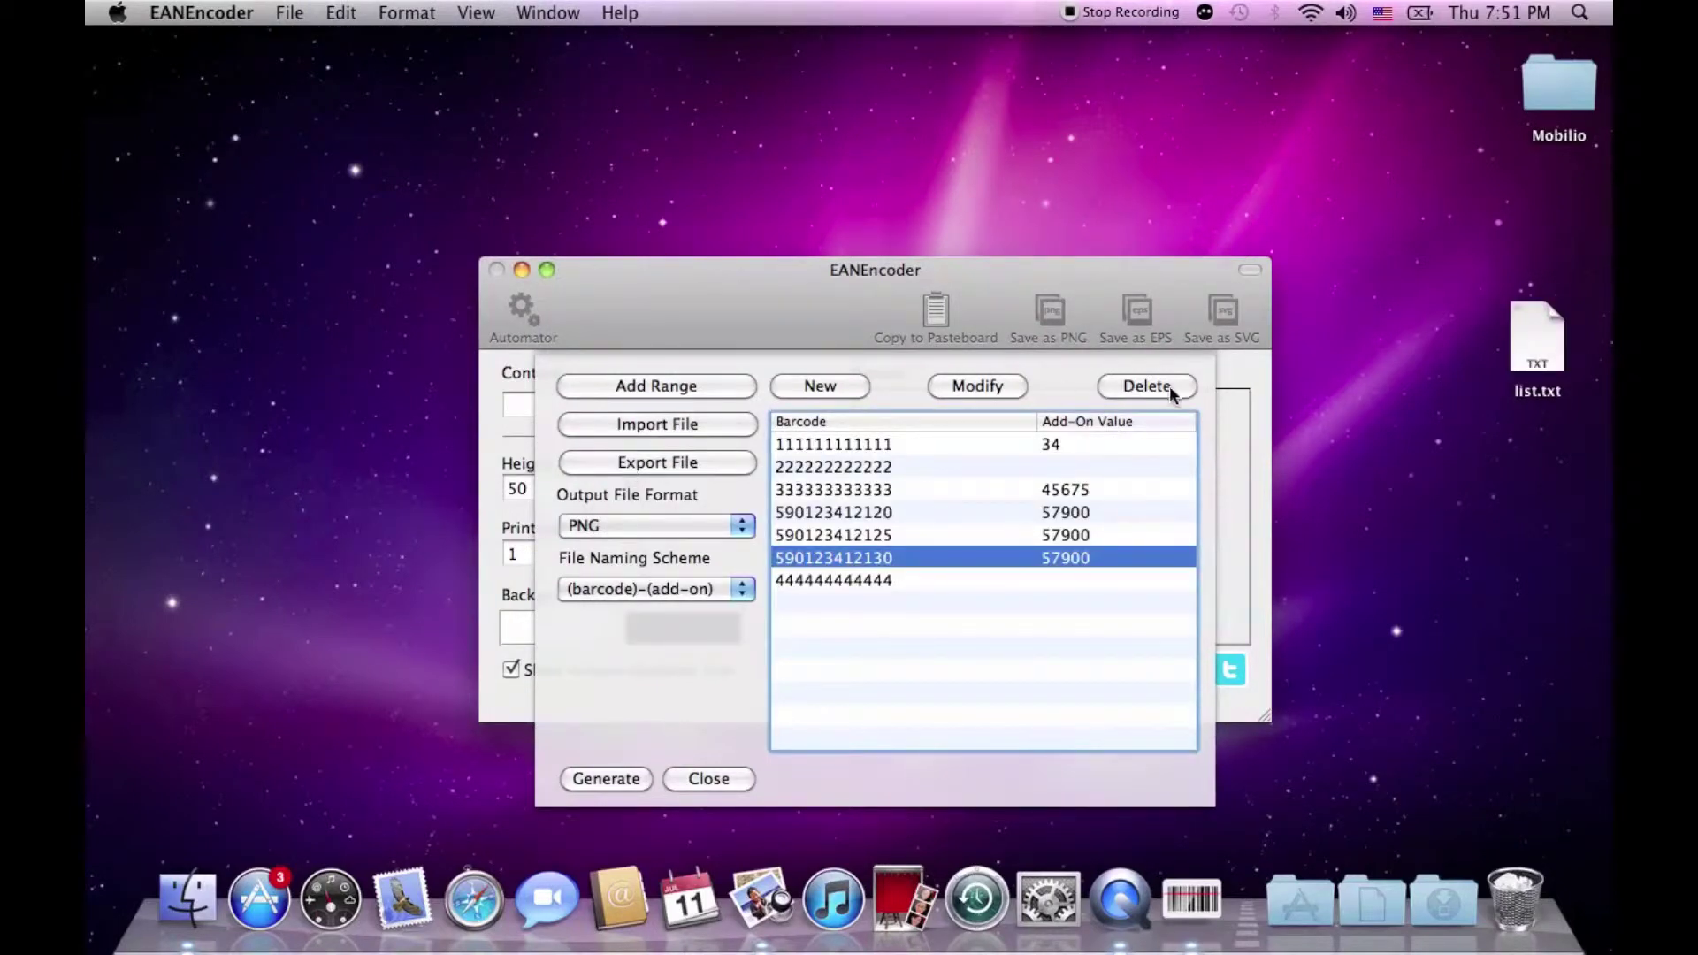
{"action": "left_click", "coordinate": [1533, 359]}
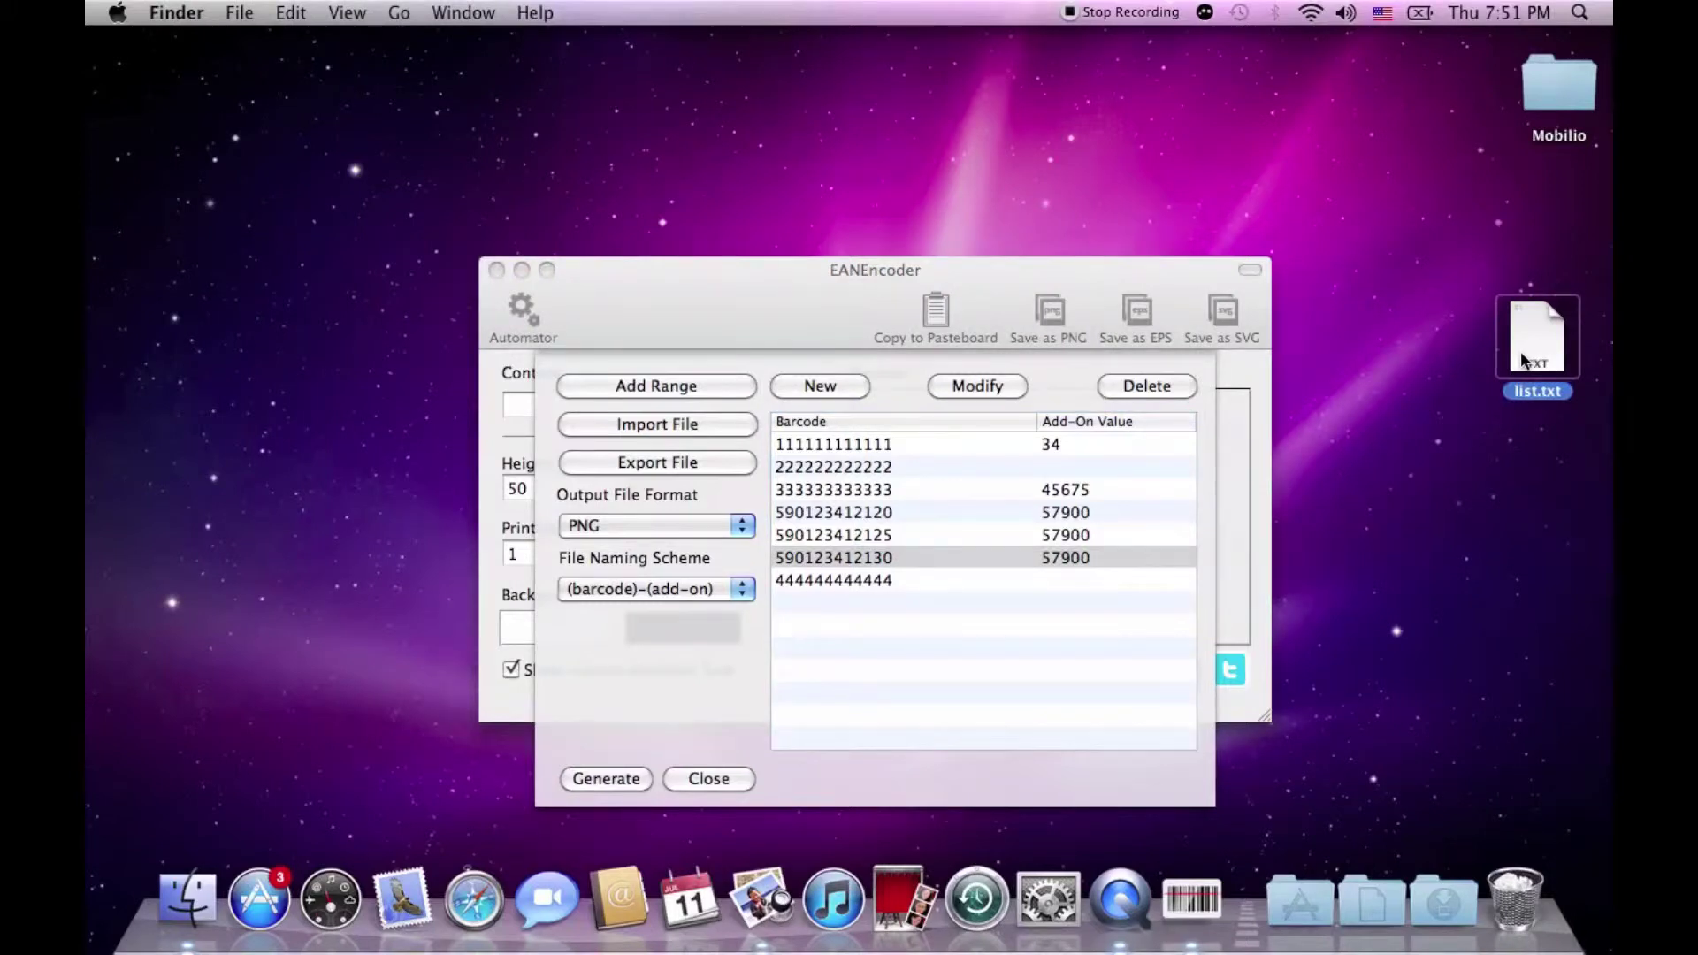
{"action": "double_click", "coordinate": [1521, 352]}
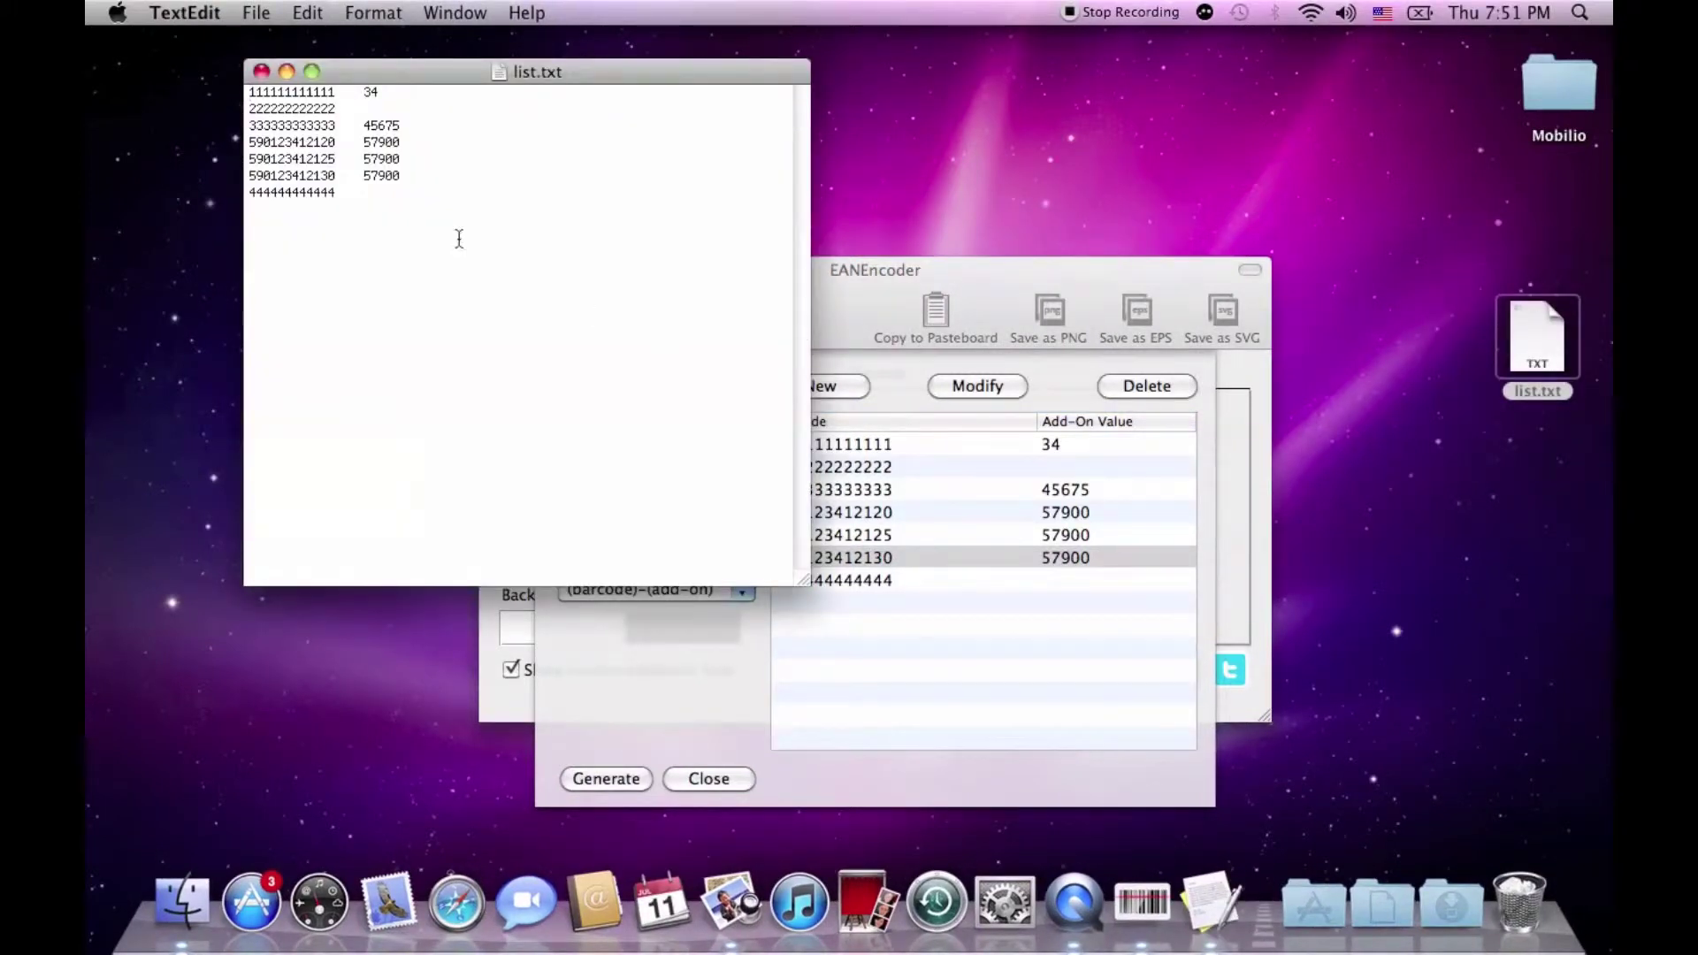
{"action": "left_click_drag", "start_coordinate": [400, 176], "coordinate": [370, 183]}
{"action": "key", "text": "BackSpace"}
{"action": "type", "text": "000060000"}
{"action": "key", "text": "super+s"}
{"action": "key", "text": "super+q"}
Delete all rows and import the edited list.txt into the batch list.
{"action": "left_click", "coordinate": [837, 481]}
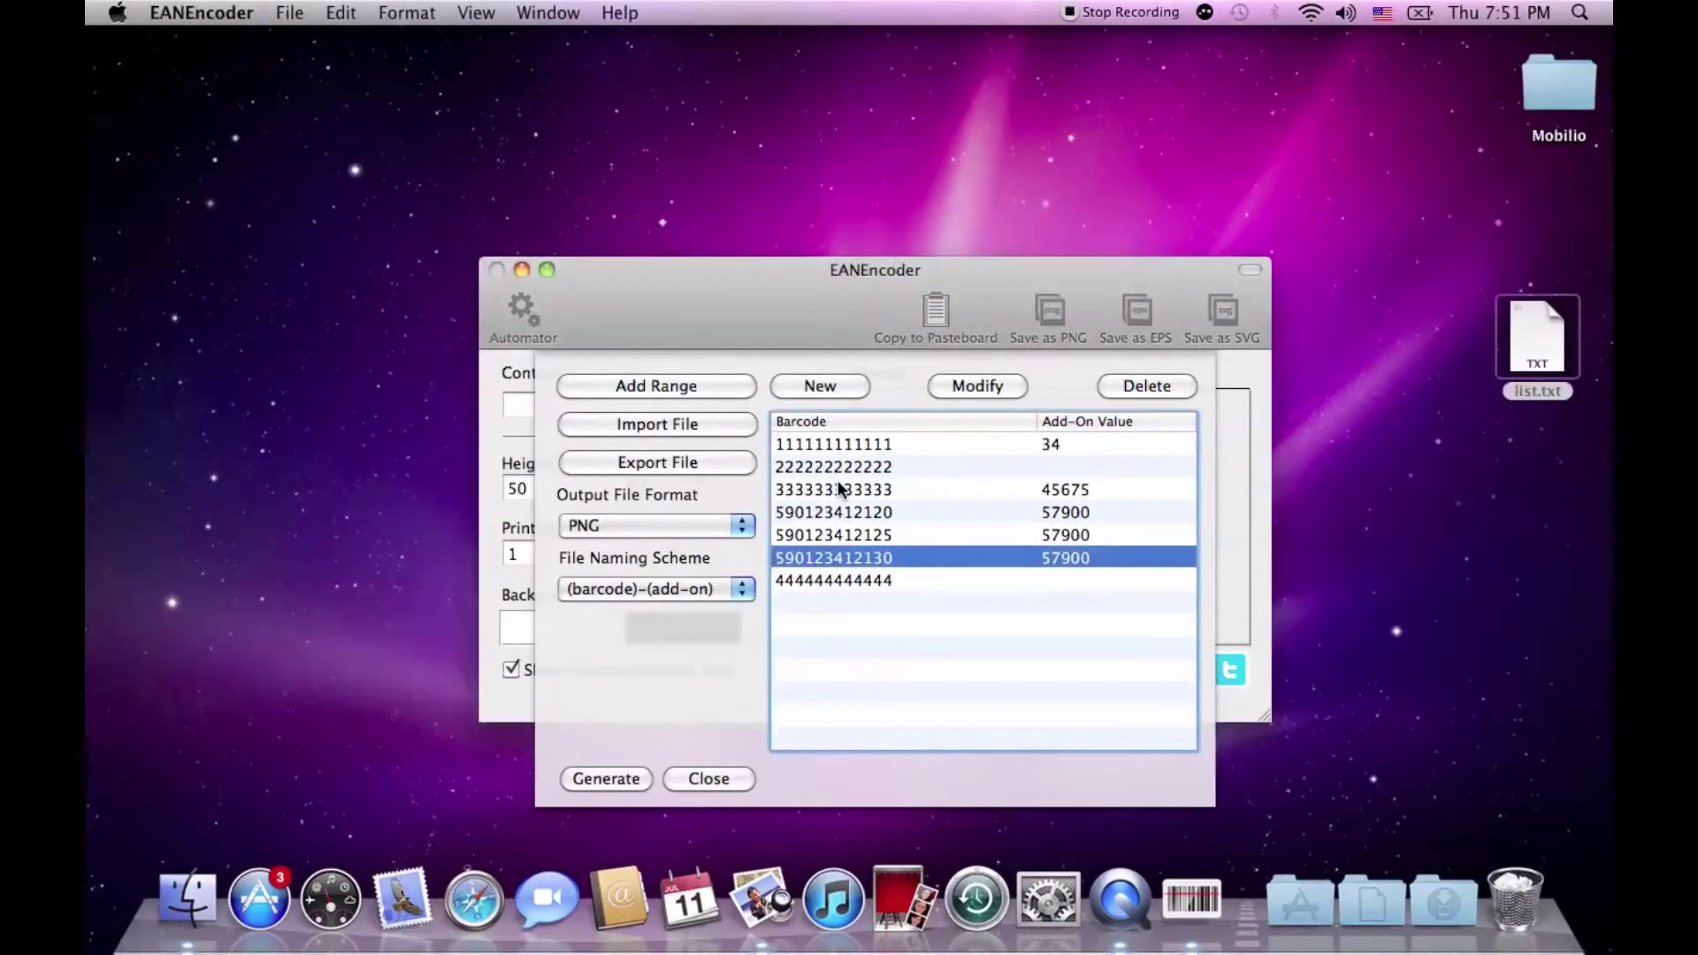
{"action": "key", "text": "super+a"}
{"action": "left_click", "coordinate": [1161, 386]}
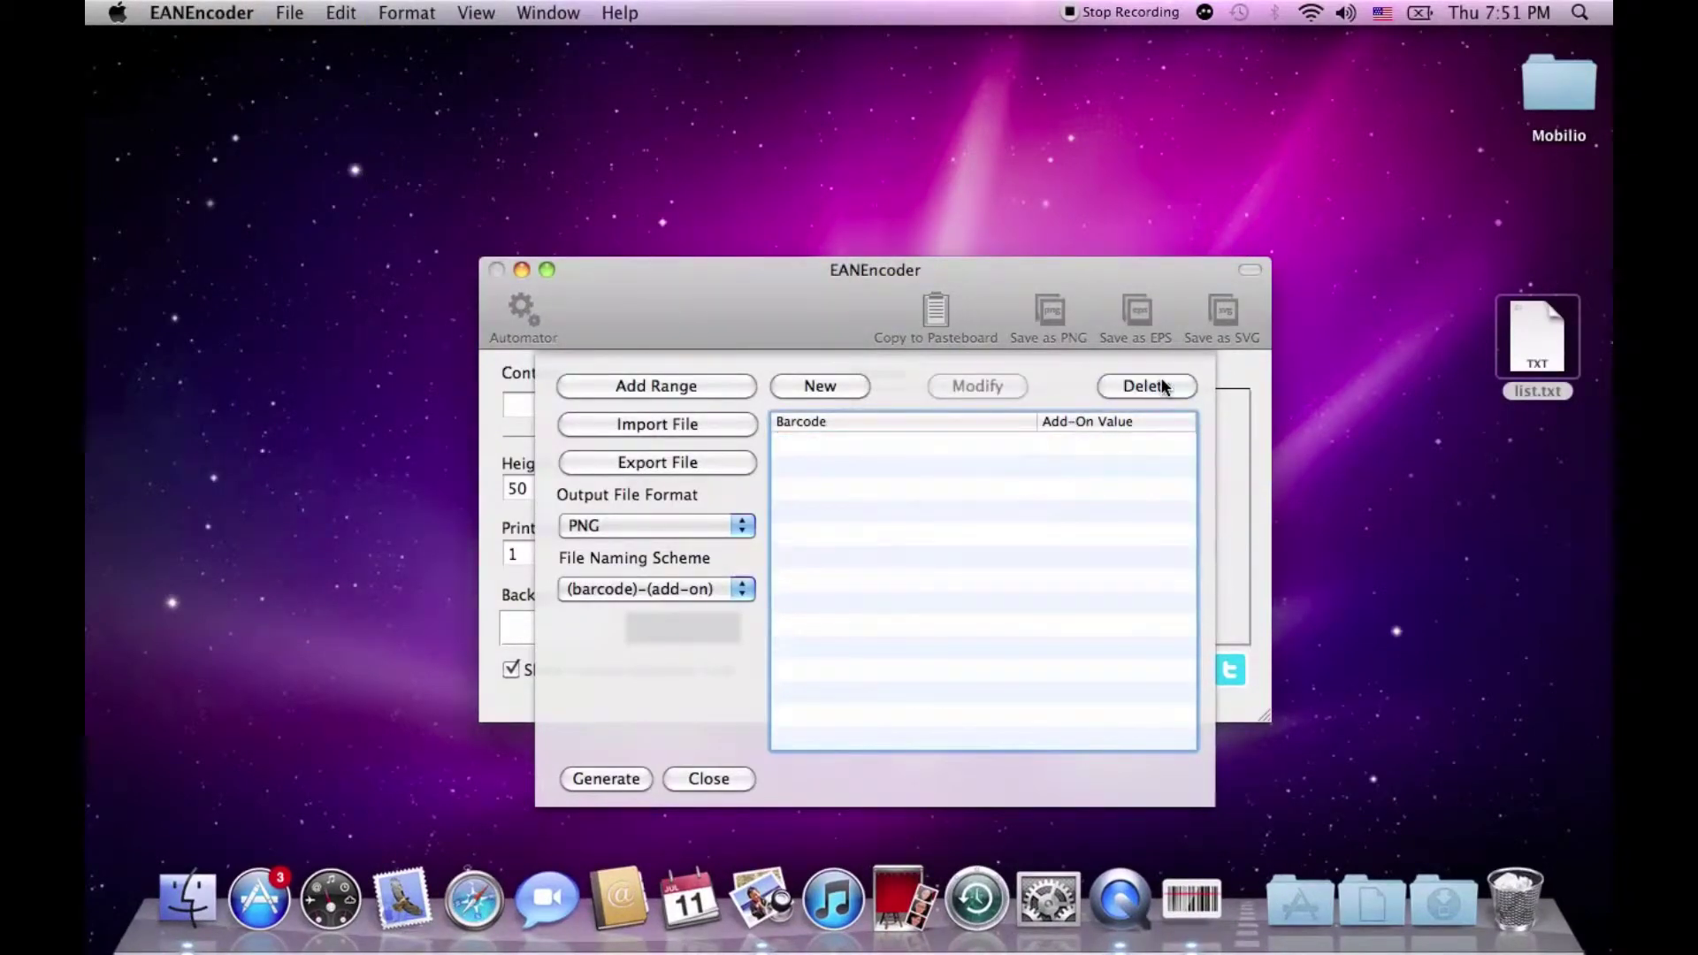
{"action": "left_click", "coordinate": [583, 432]}
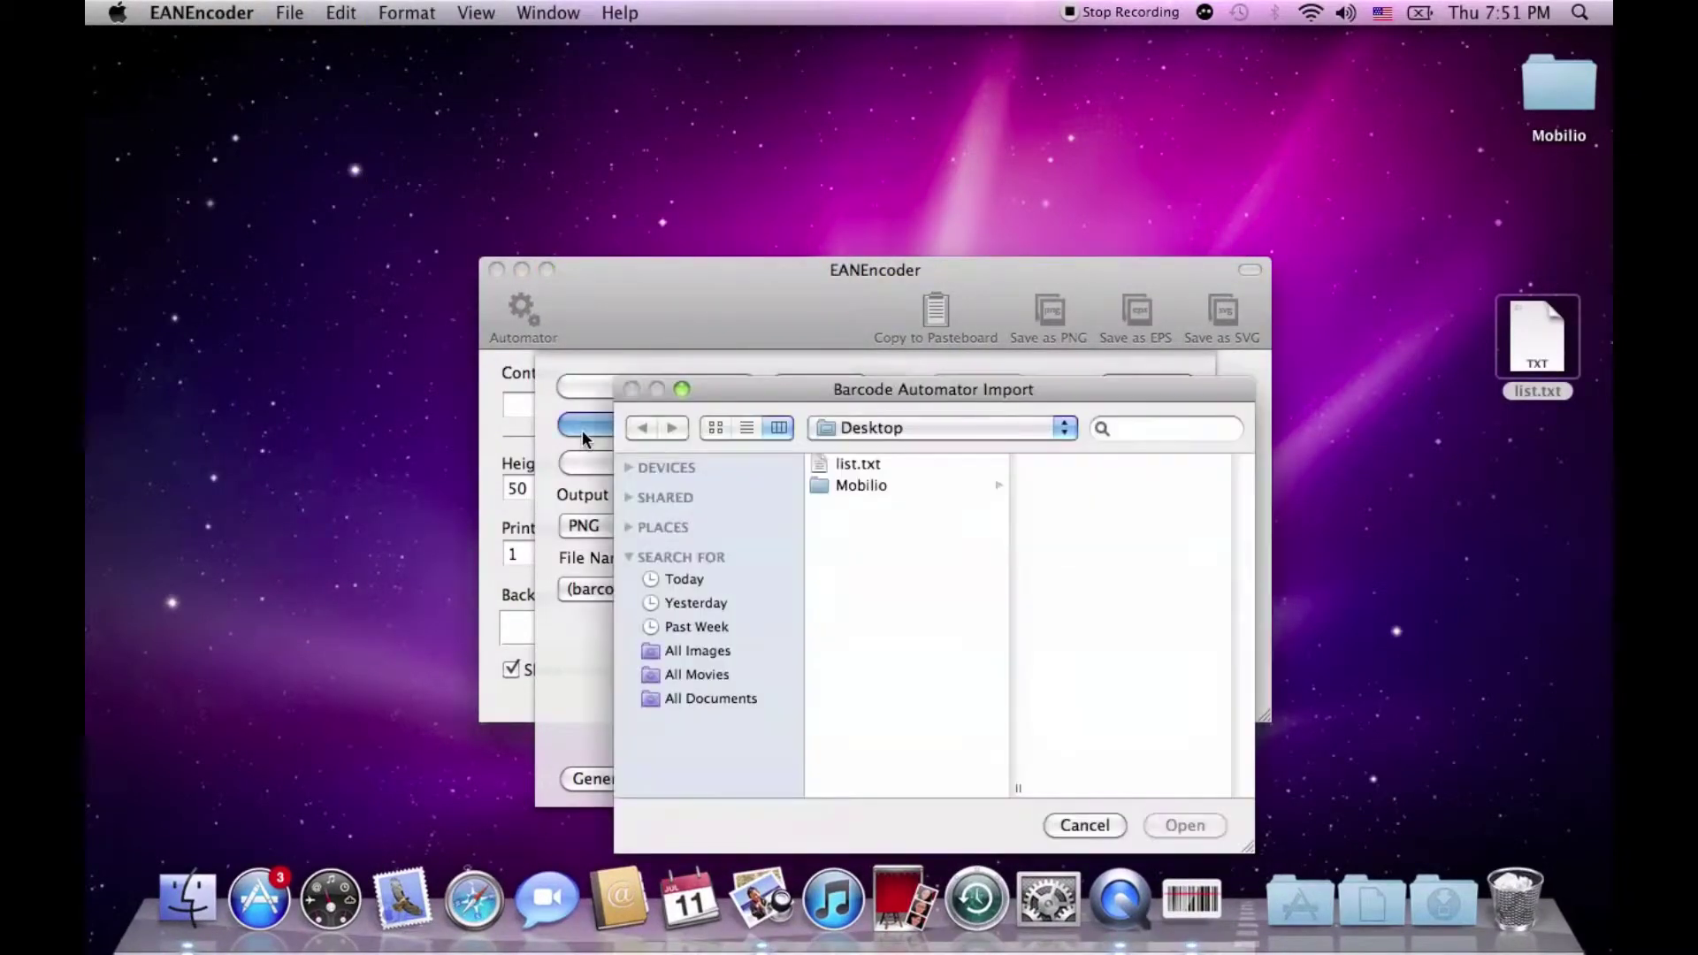
{"action": "double_click", "coordinate": [873, 464]}
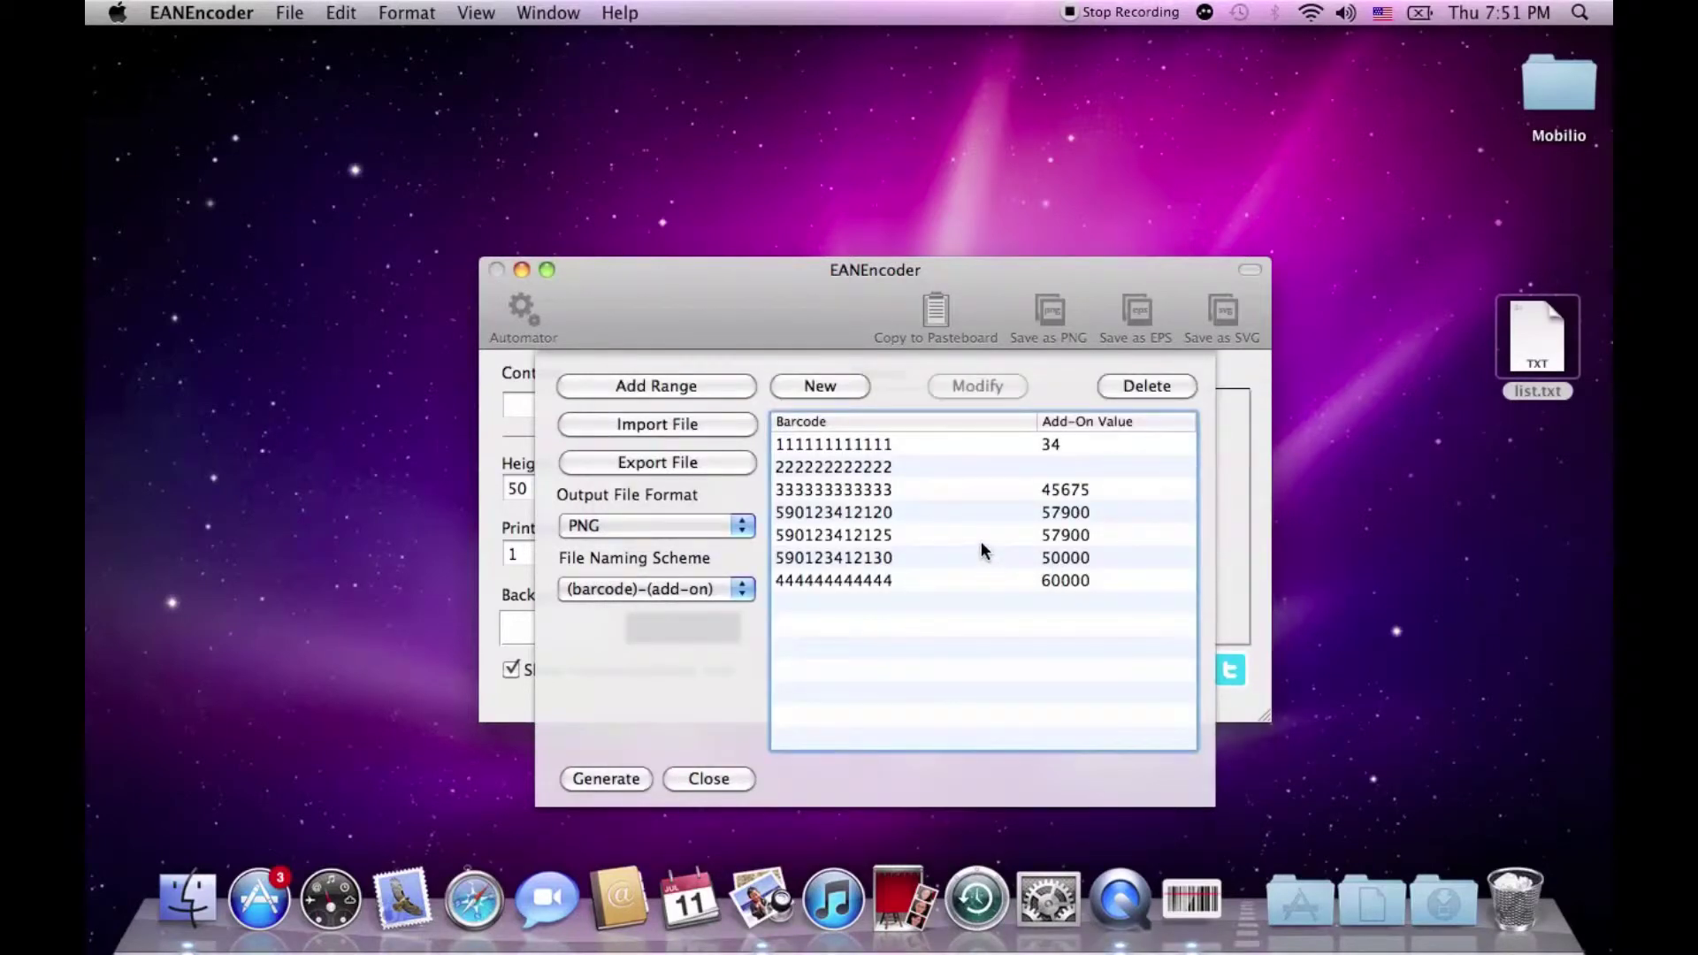
{"action": "left_click", "coordinate": [979, 536]}
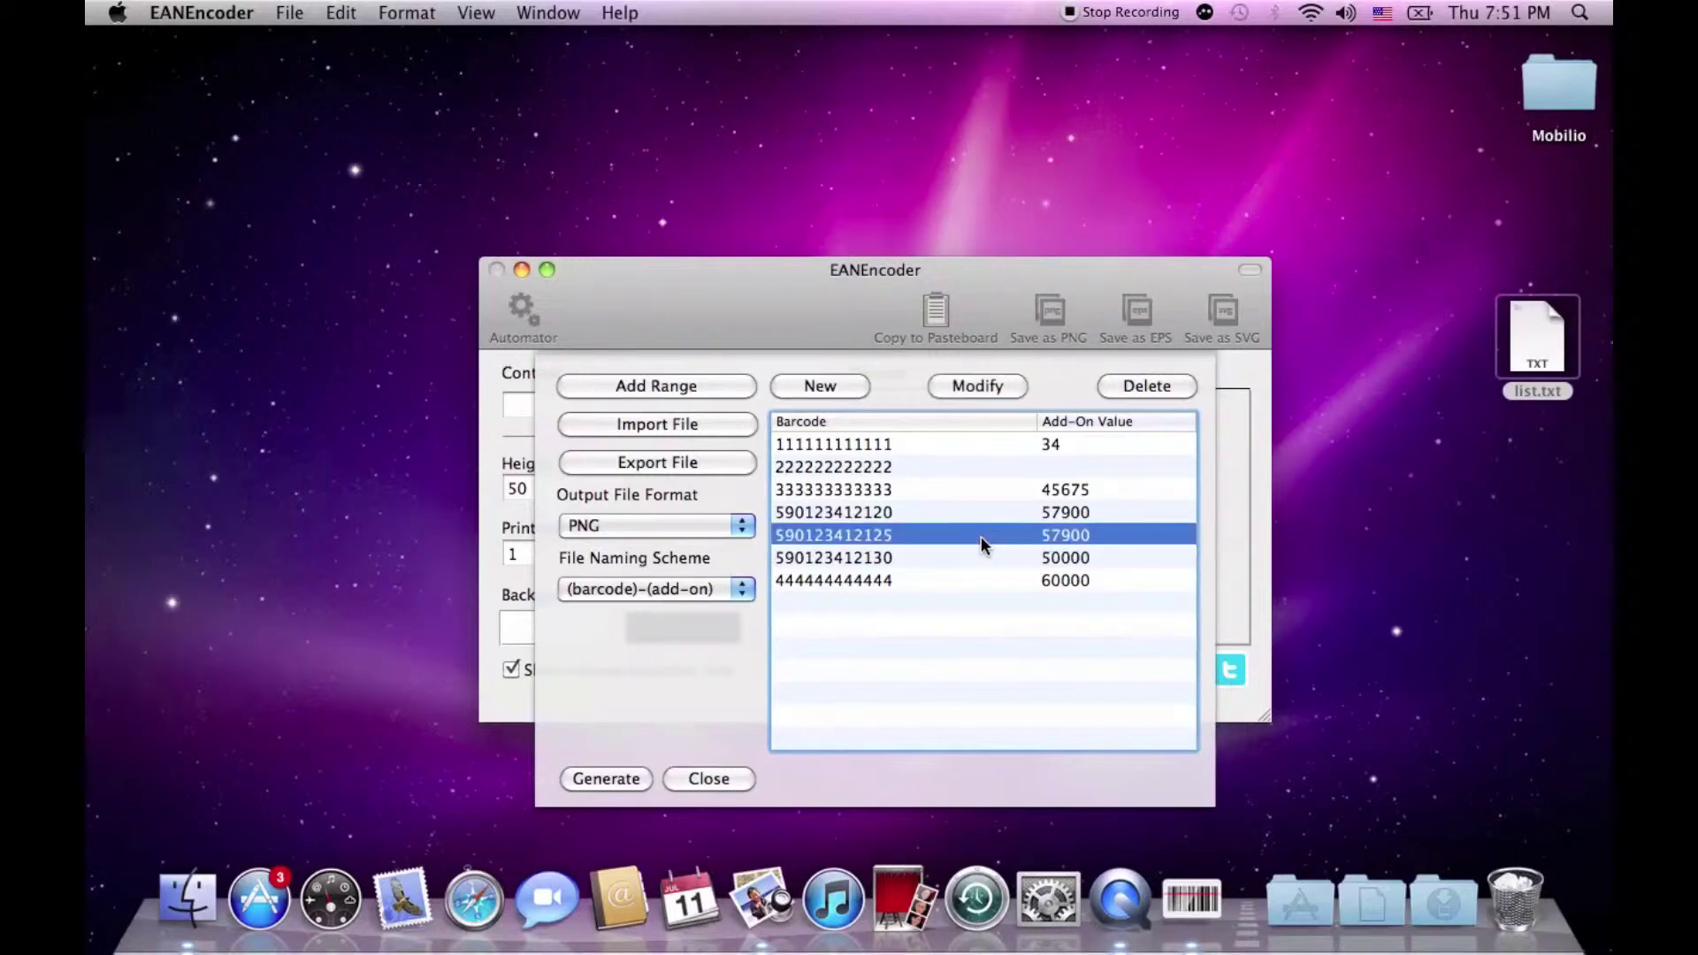
{"action": "left_click", "coordinate": [972, 387]}
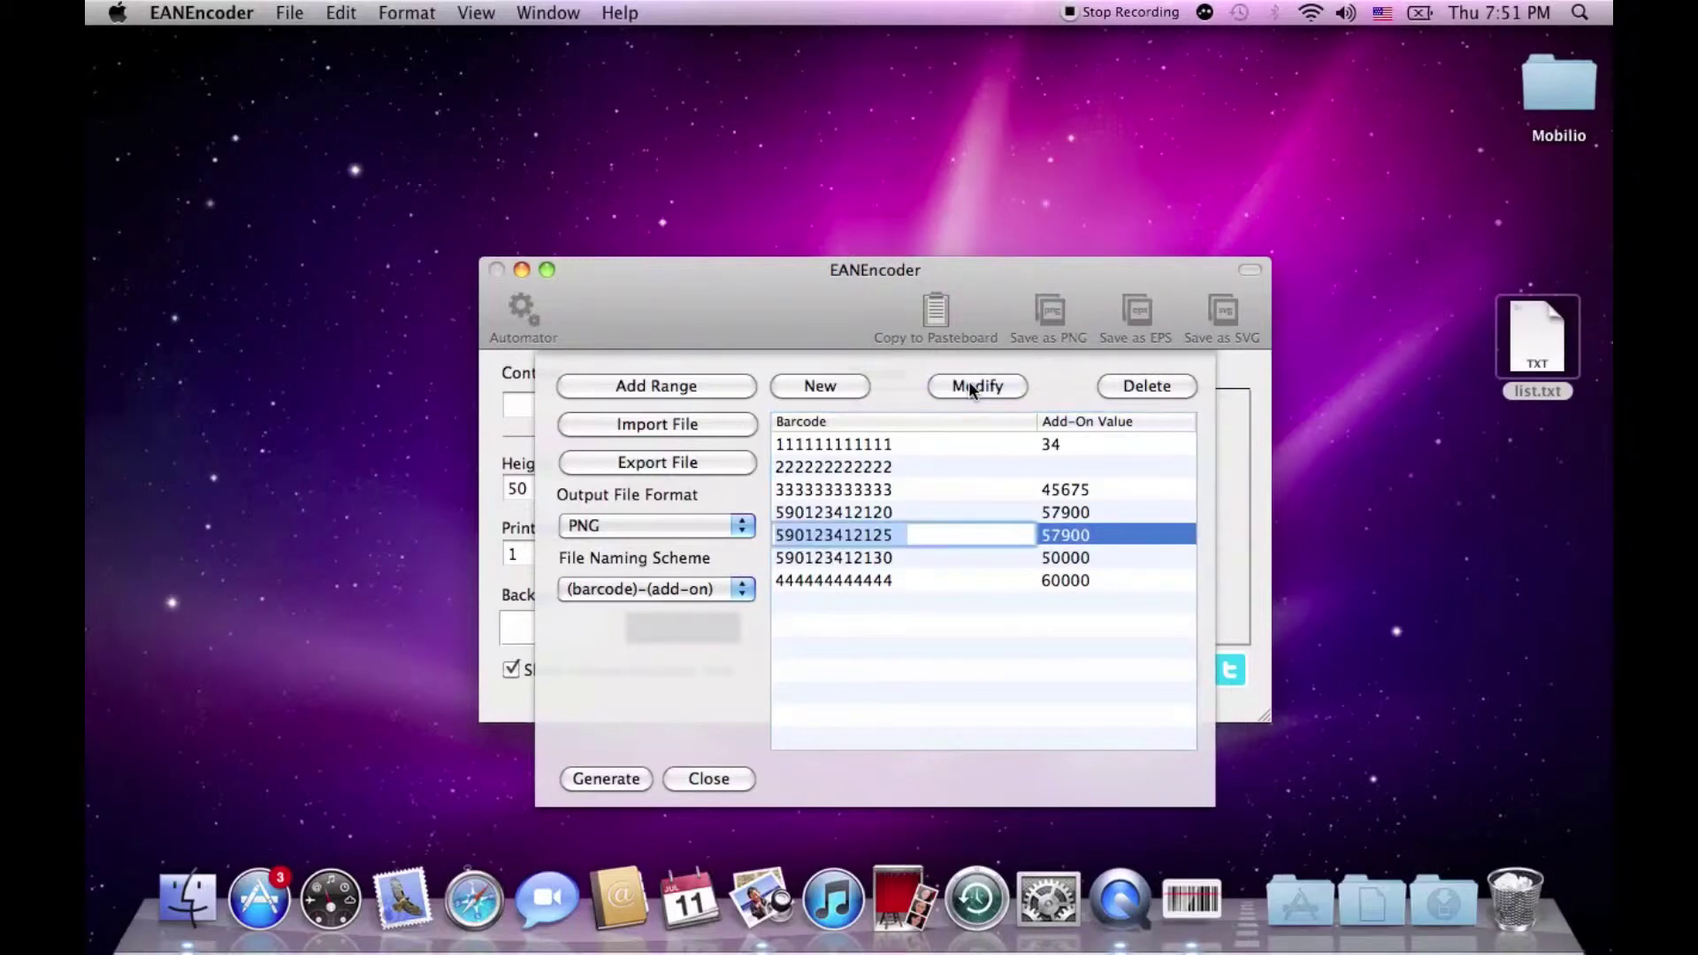
{"action": "left_click", "coordinate": [829, 386]}
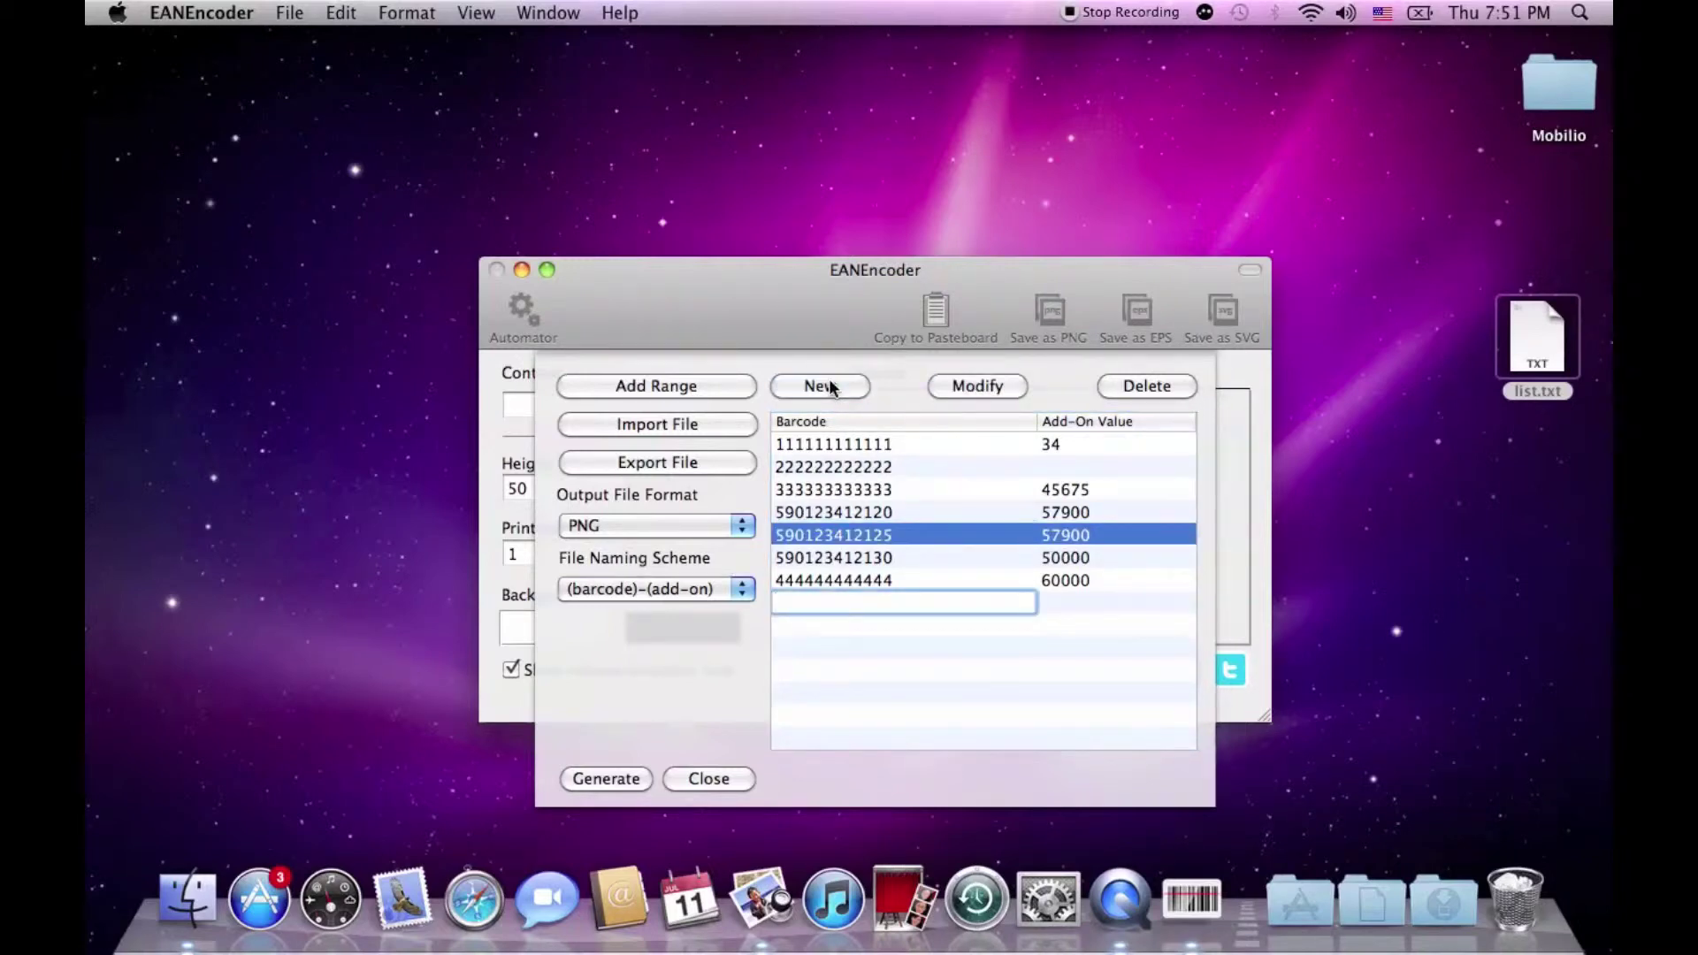
{"action": "type", "text": "777777777777"}
{"action": "key", "text": "Return"}
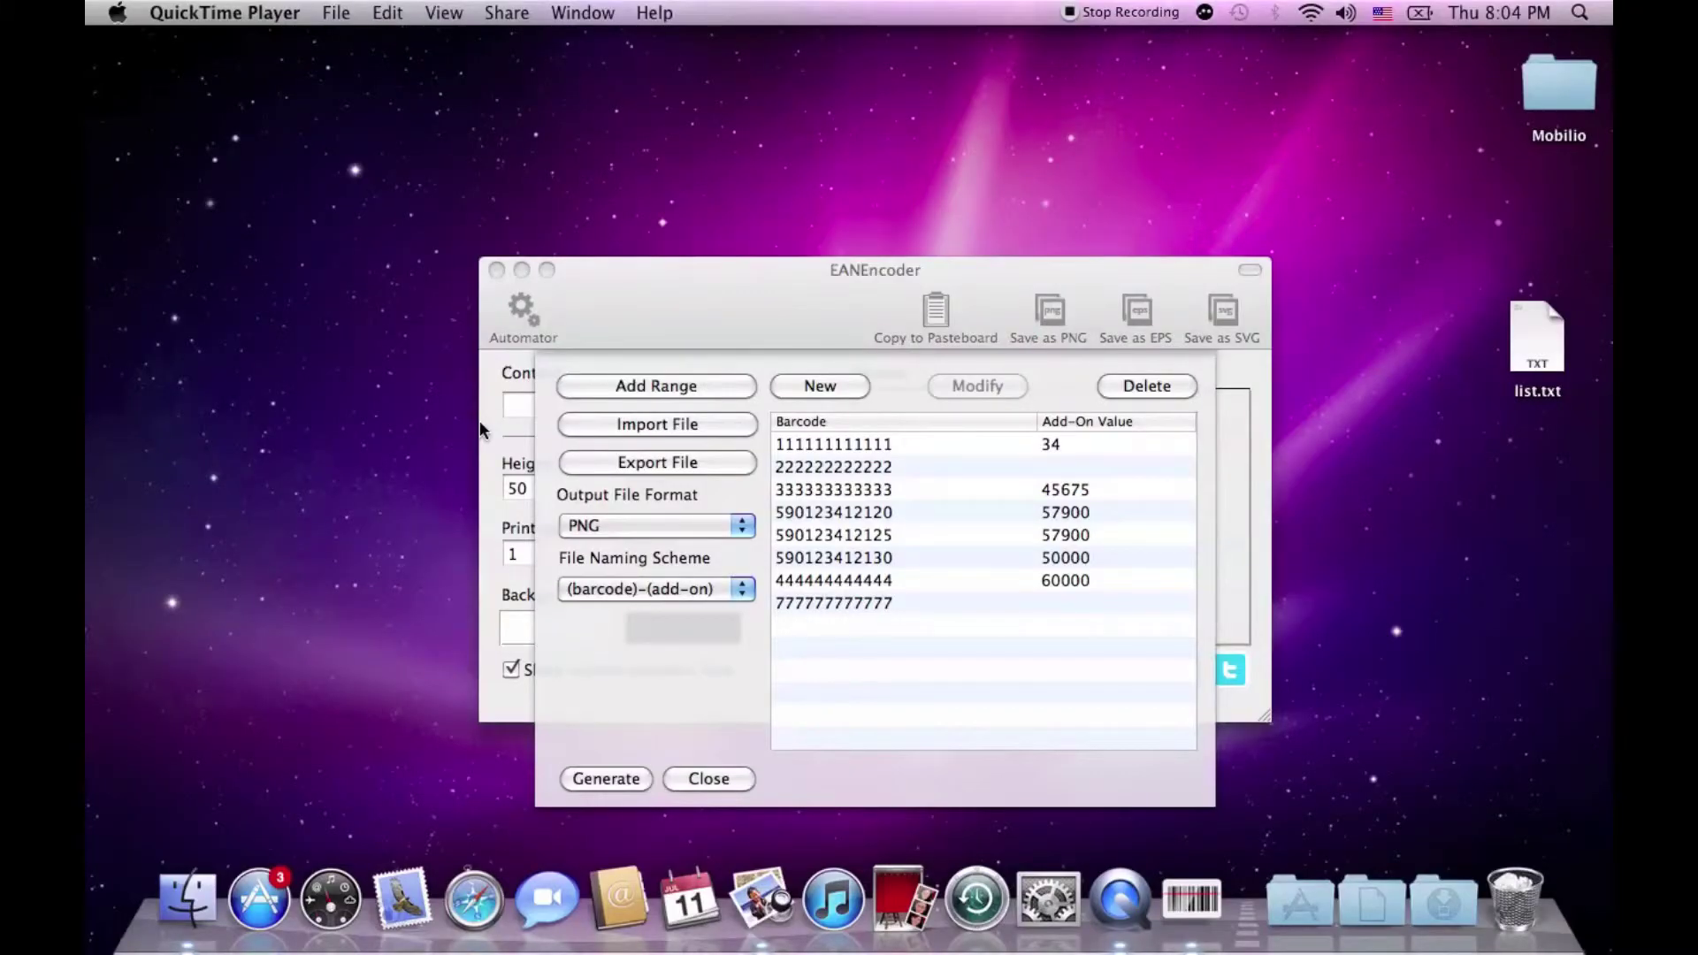
Set the output file format to EPS, keeping the (barcode)-(add-on) naming scheme.
{"action": "left_click", "coordinate": [871, 645]}
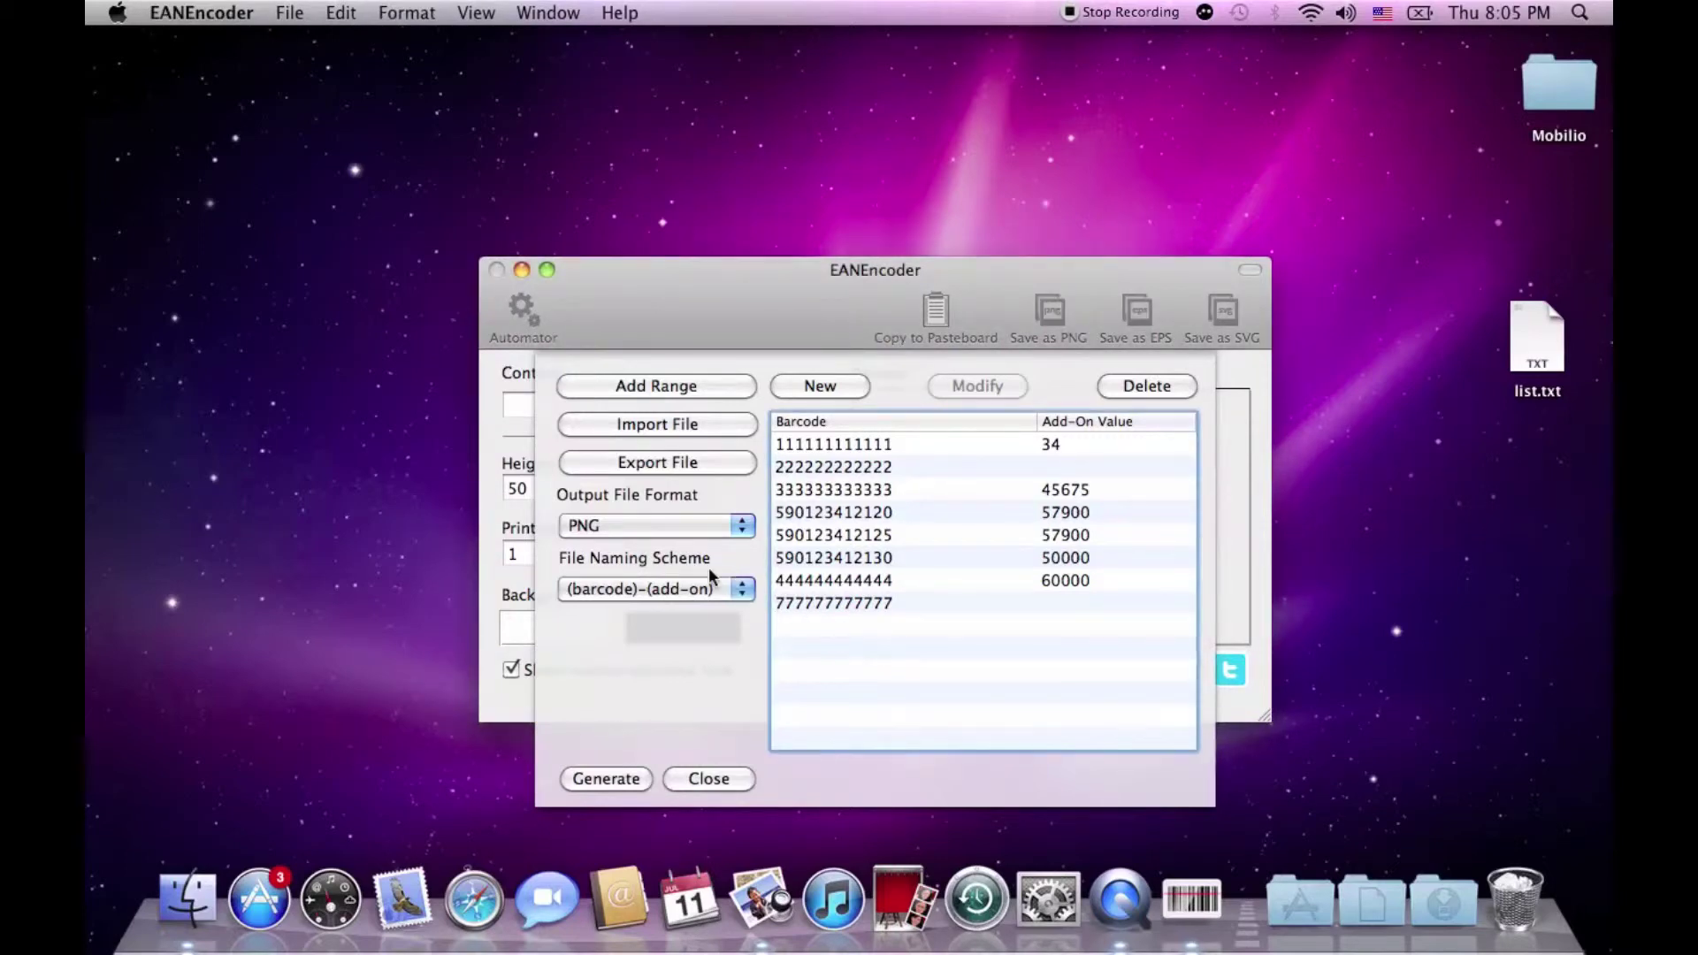
{"action": "left_click", "coordinate": [670, 528]}
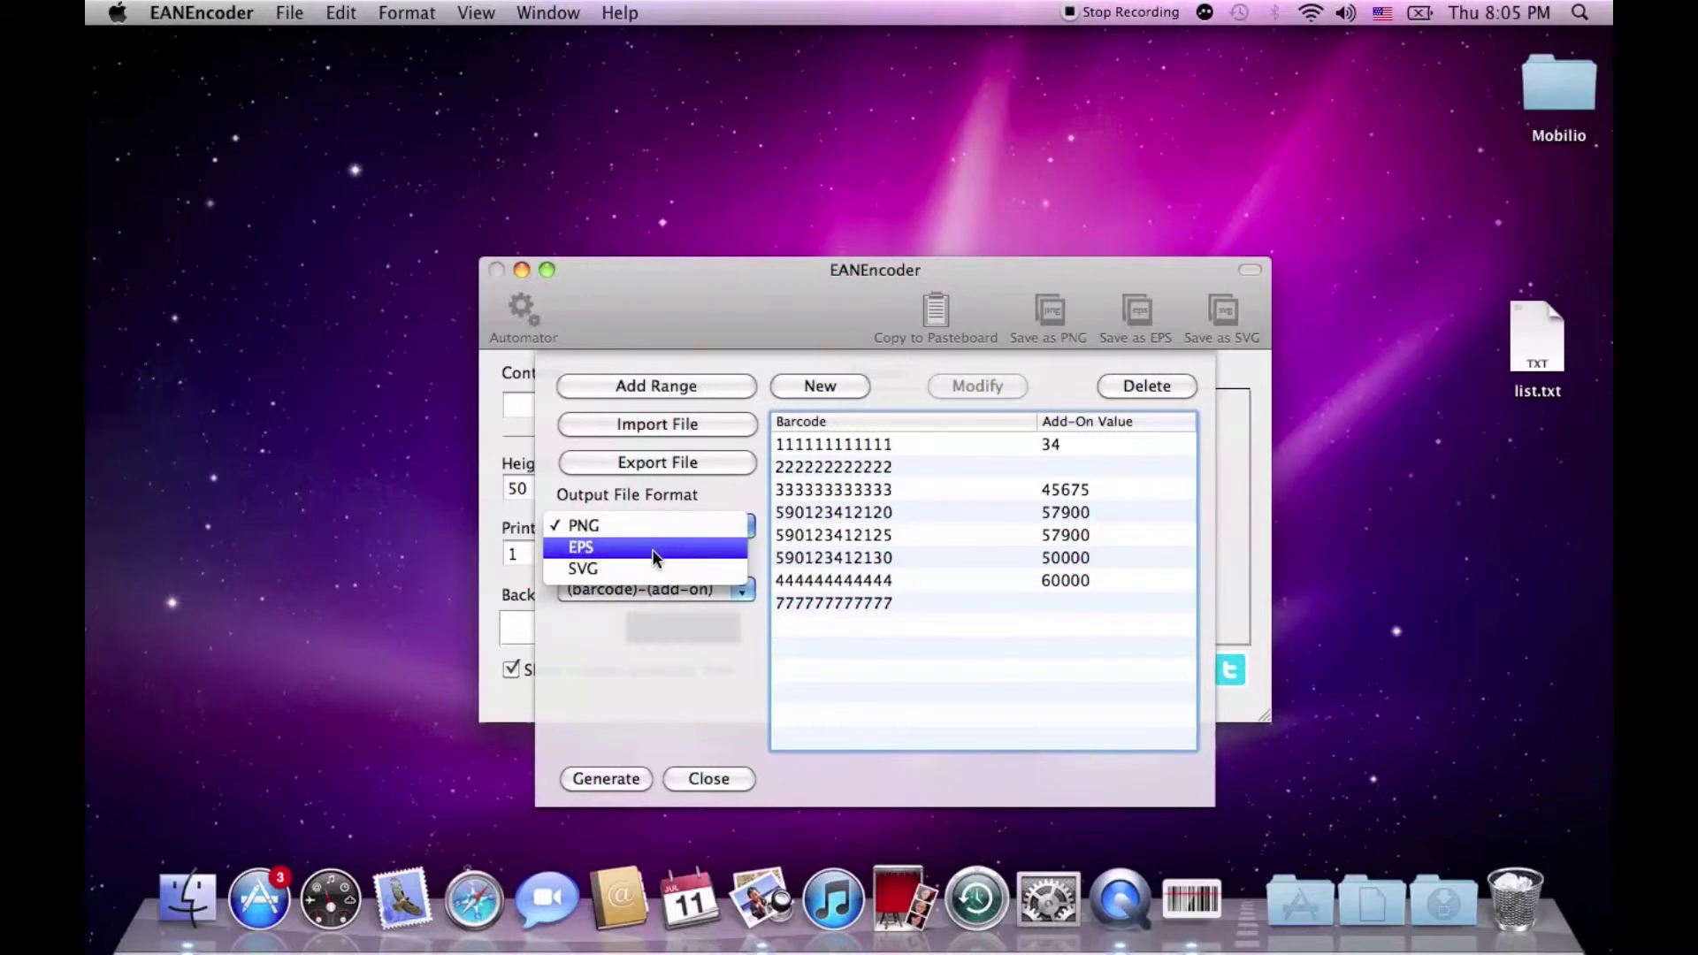
{"action": "left_click", "coordinate": [651, 549]}
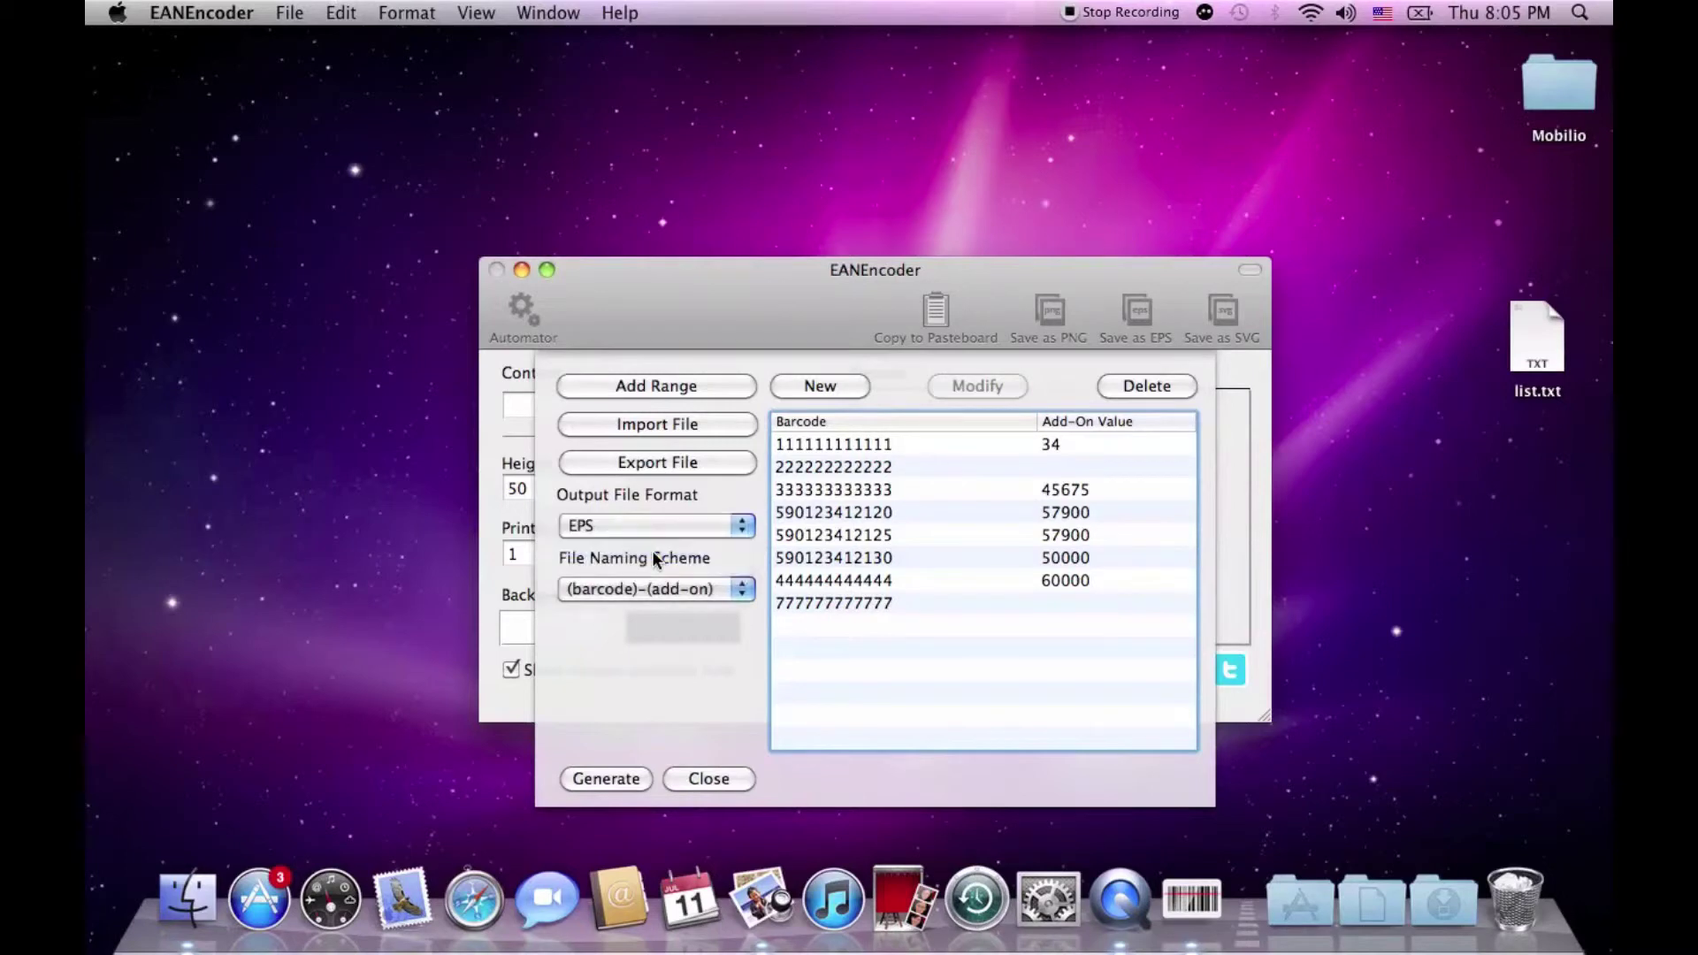
{"action": "left_click", "coordinate": [624, 588]}
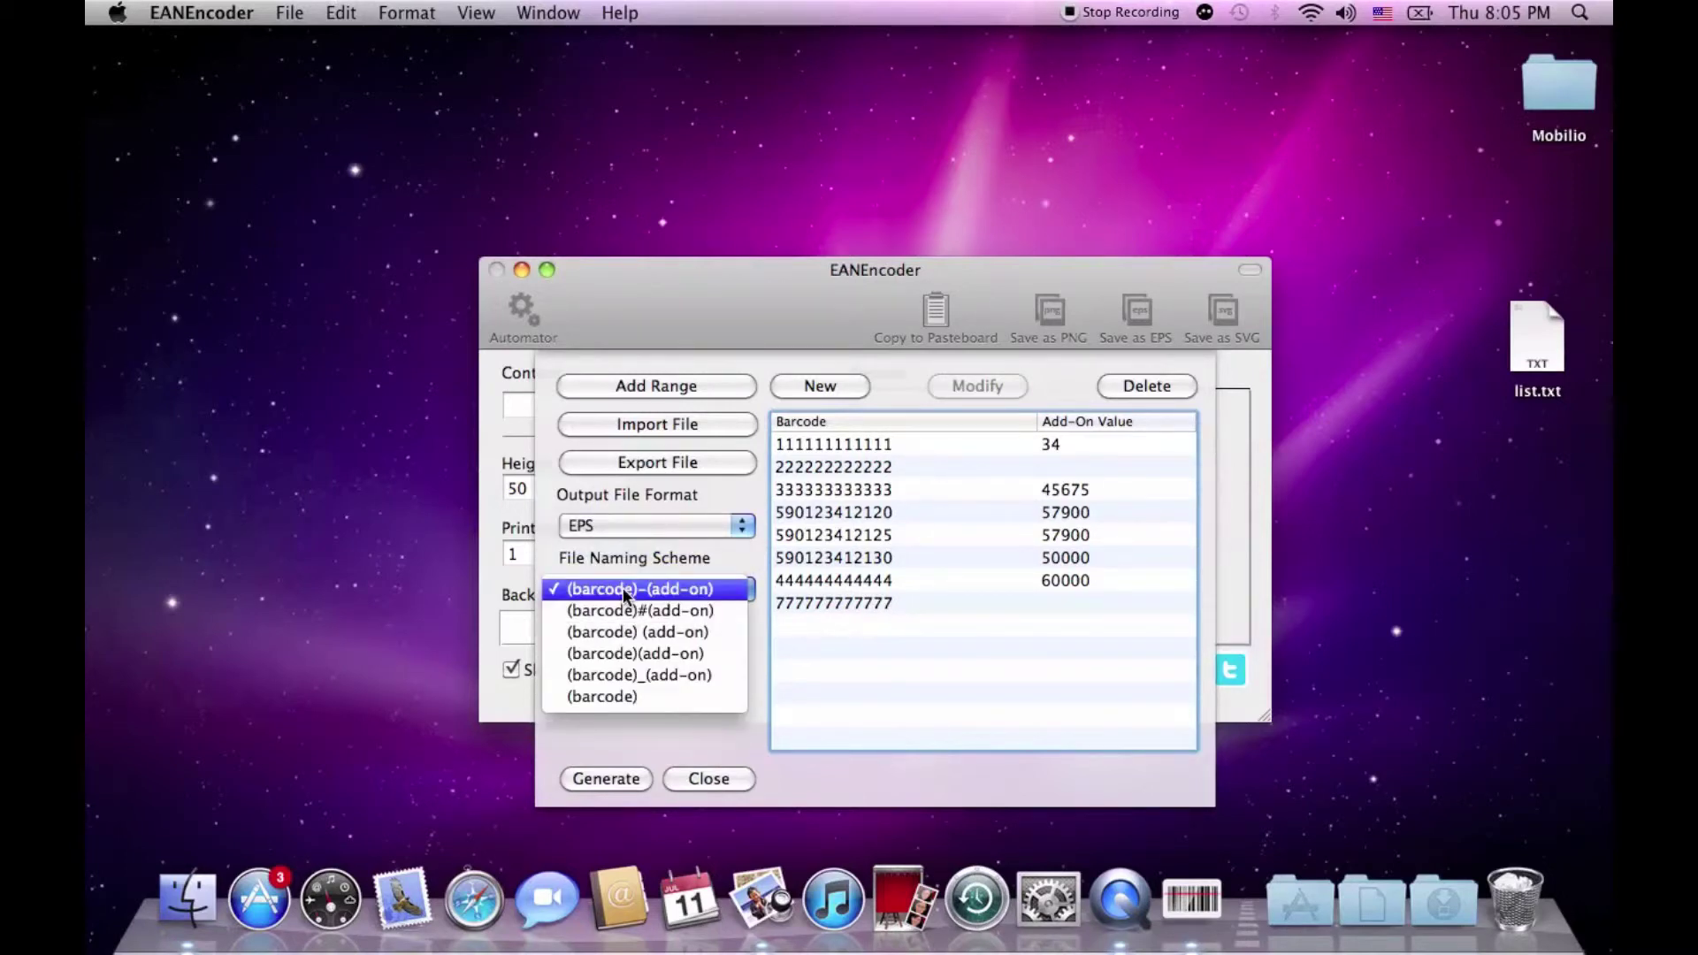
{"action": "left_click", "coordinate": [623, 588]}
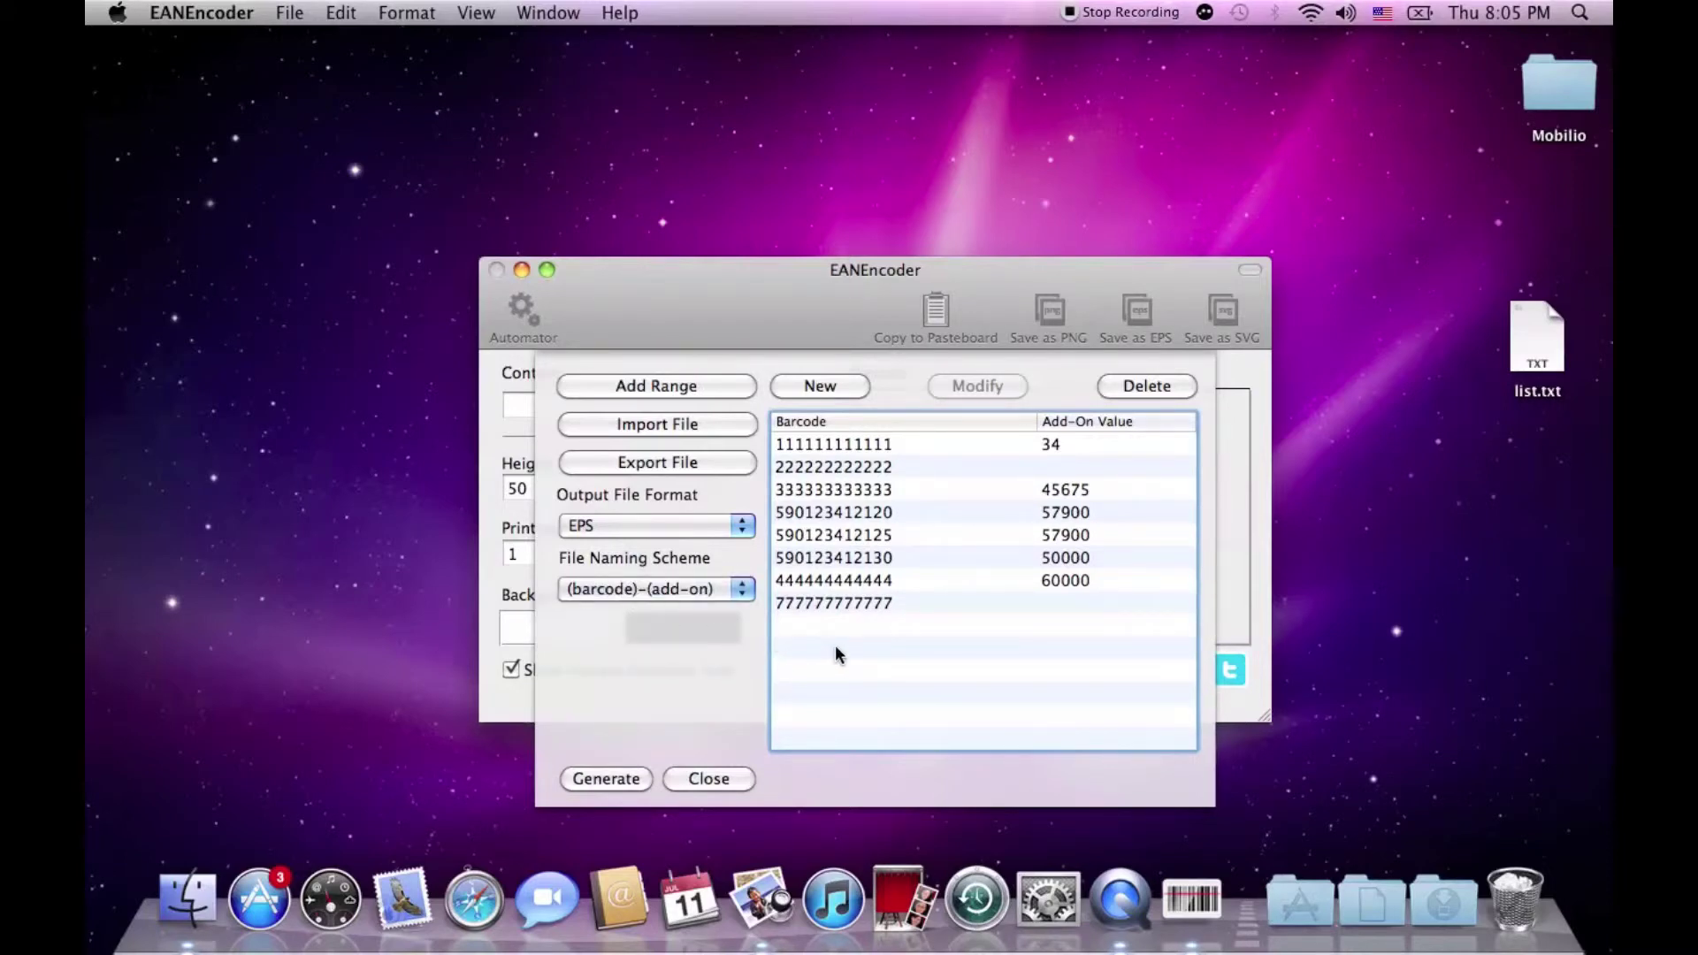
{"action": "left_click", "coordinate": [566, 778]}
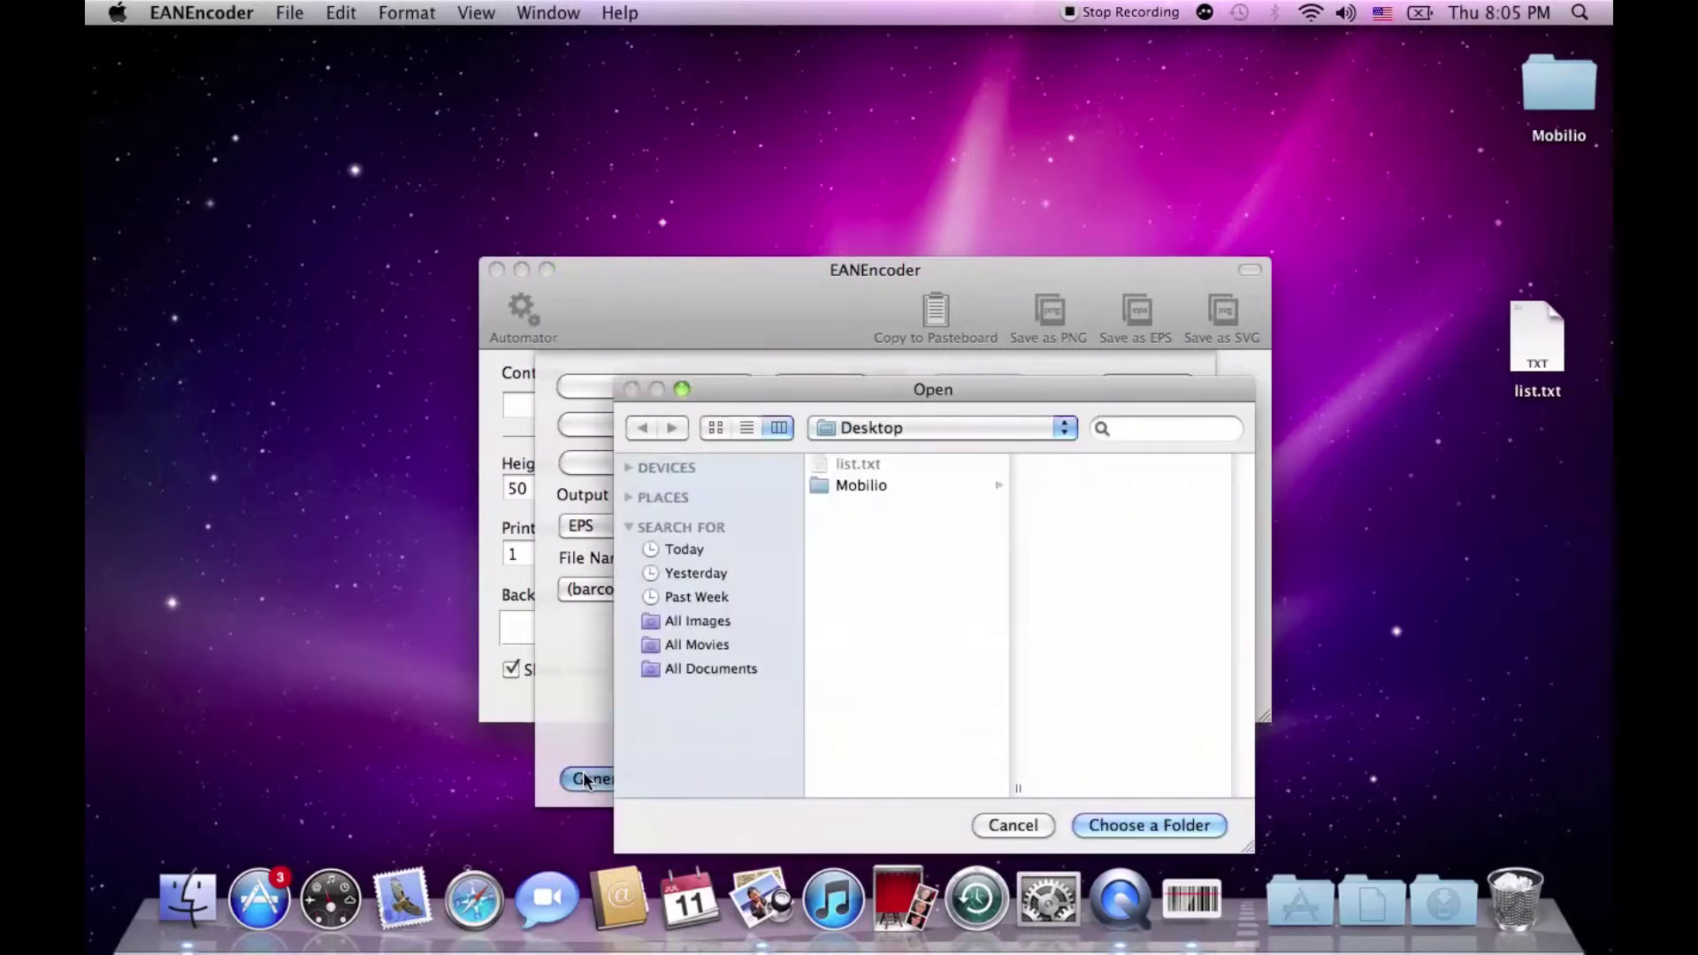
{"action": "left_click", "coordinate": [1118, 820]}
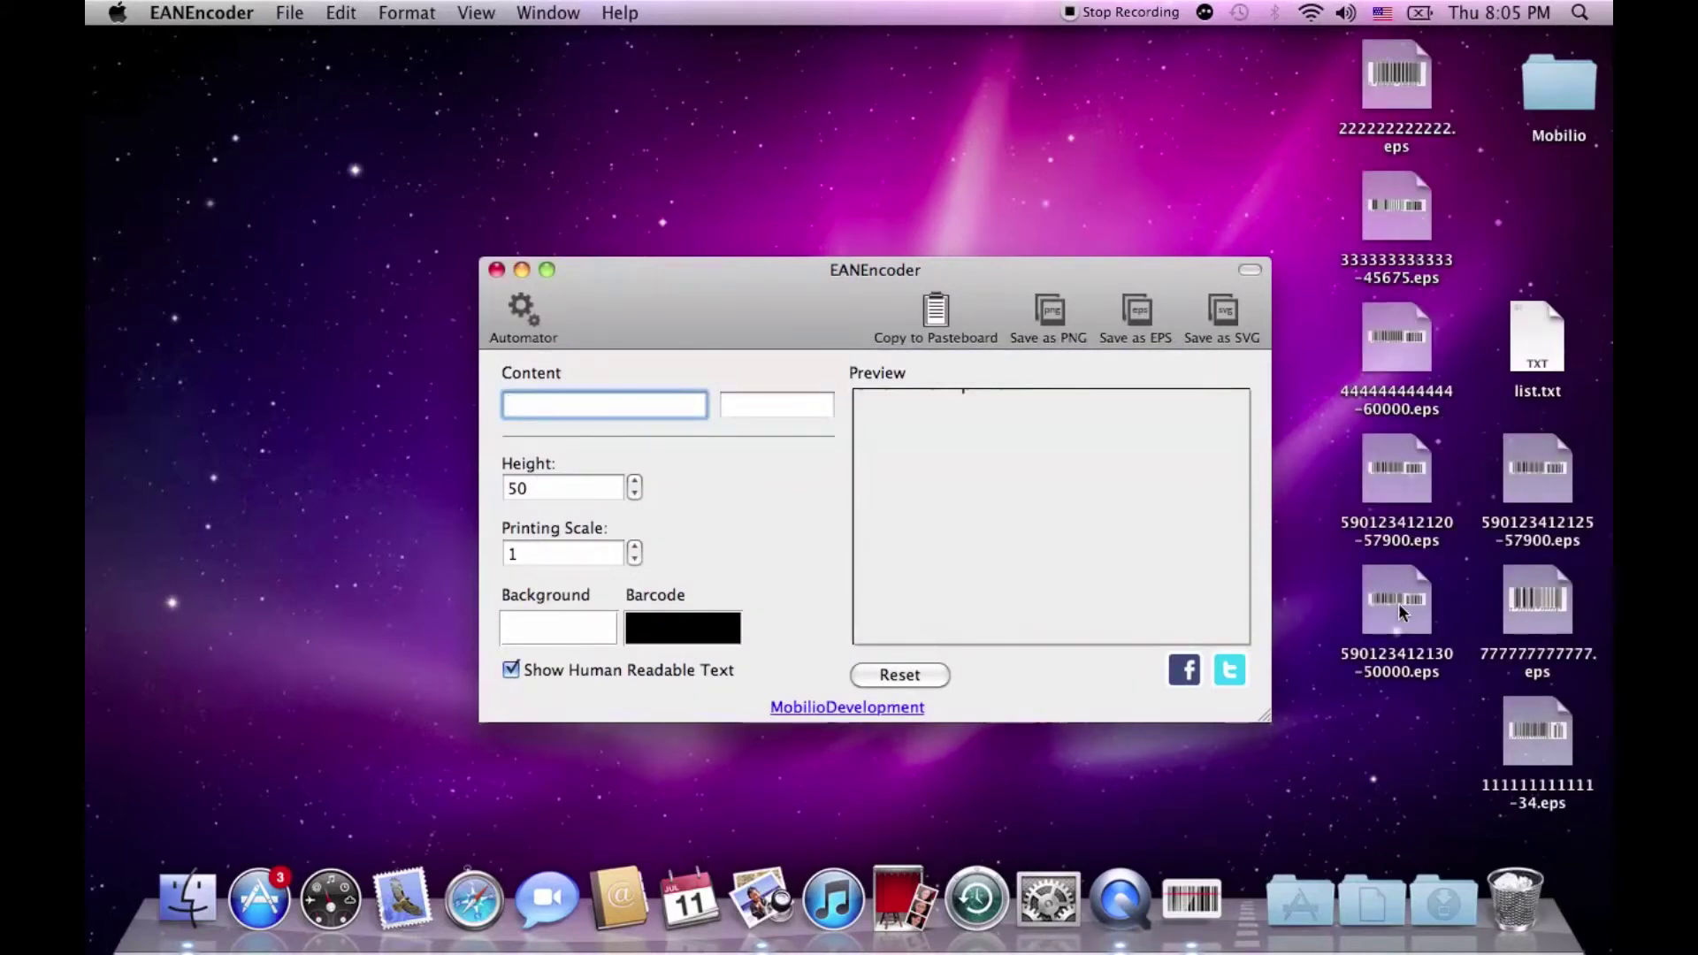
{"action": "double_click", "coordinate": [1403, 492]}
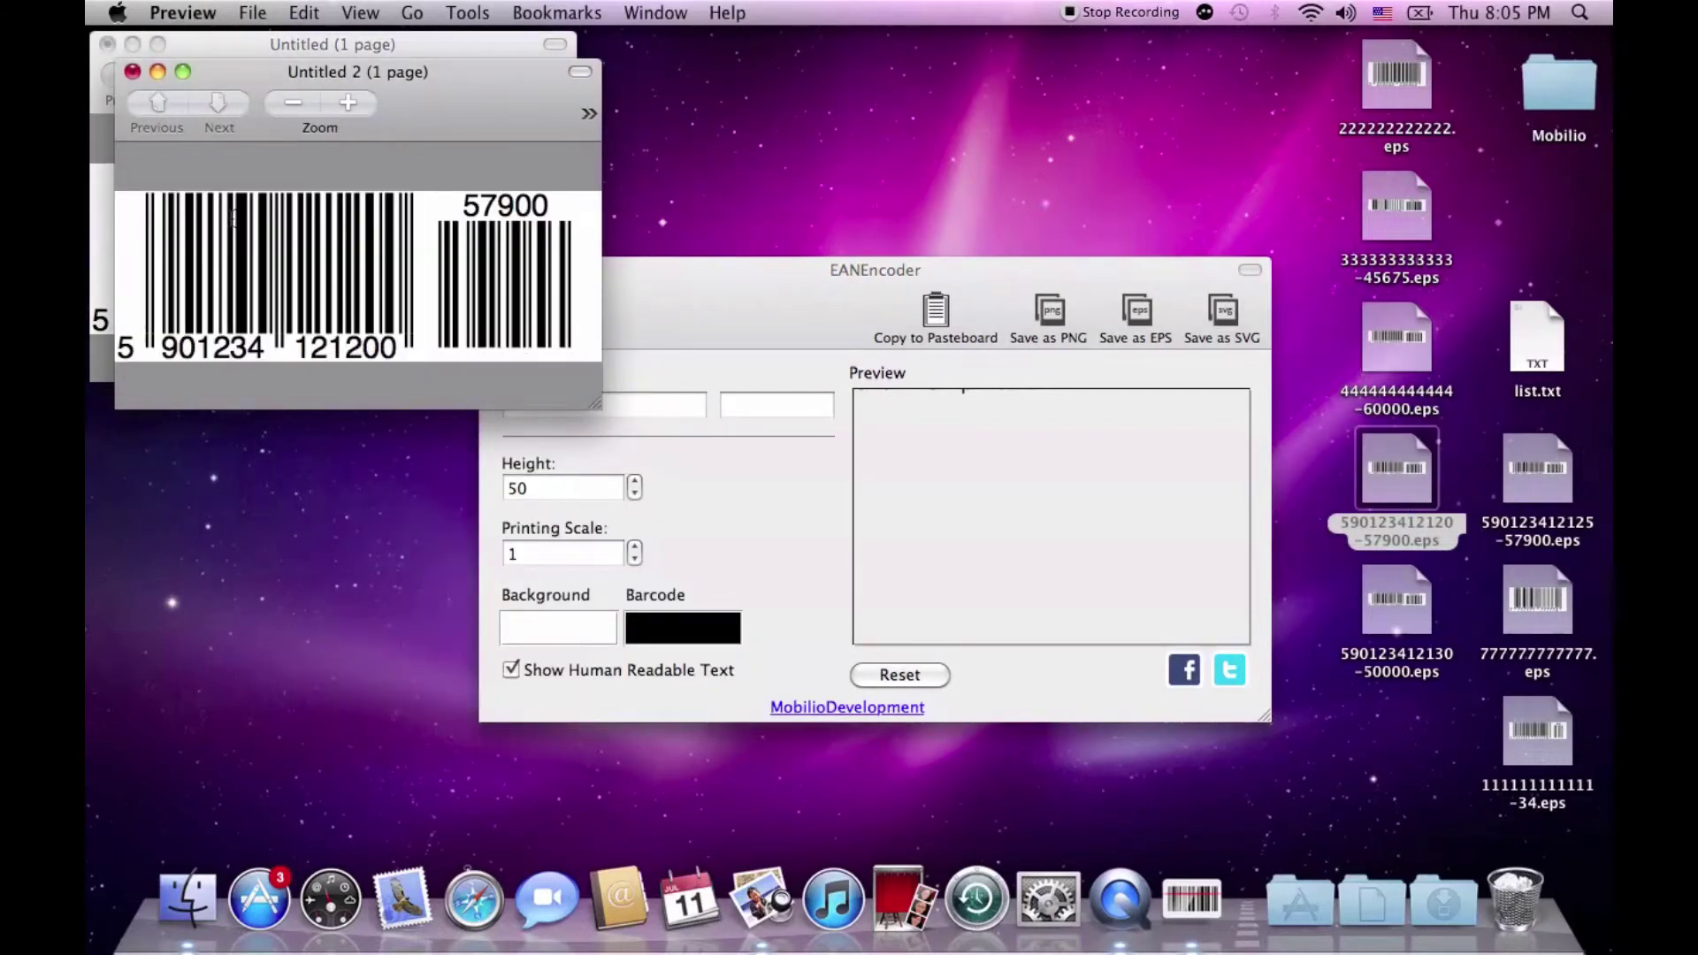
{"action": "key", "text": "super+q"}
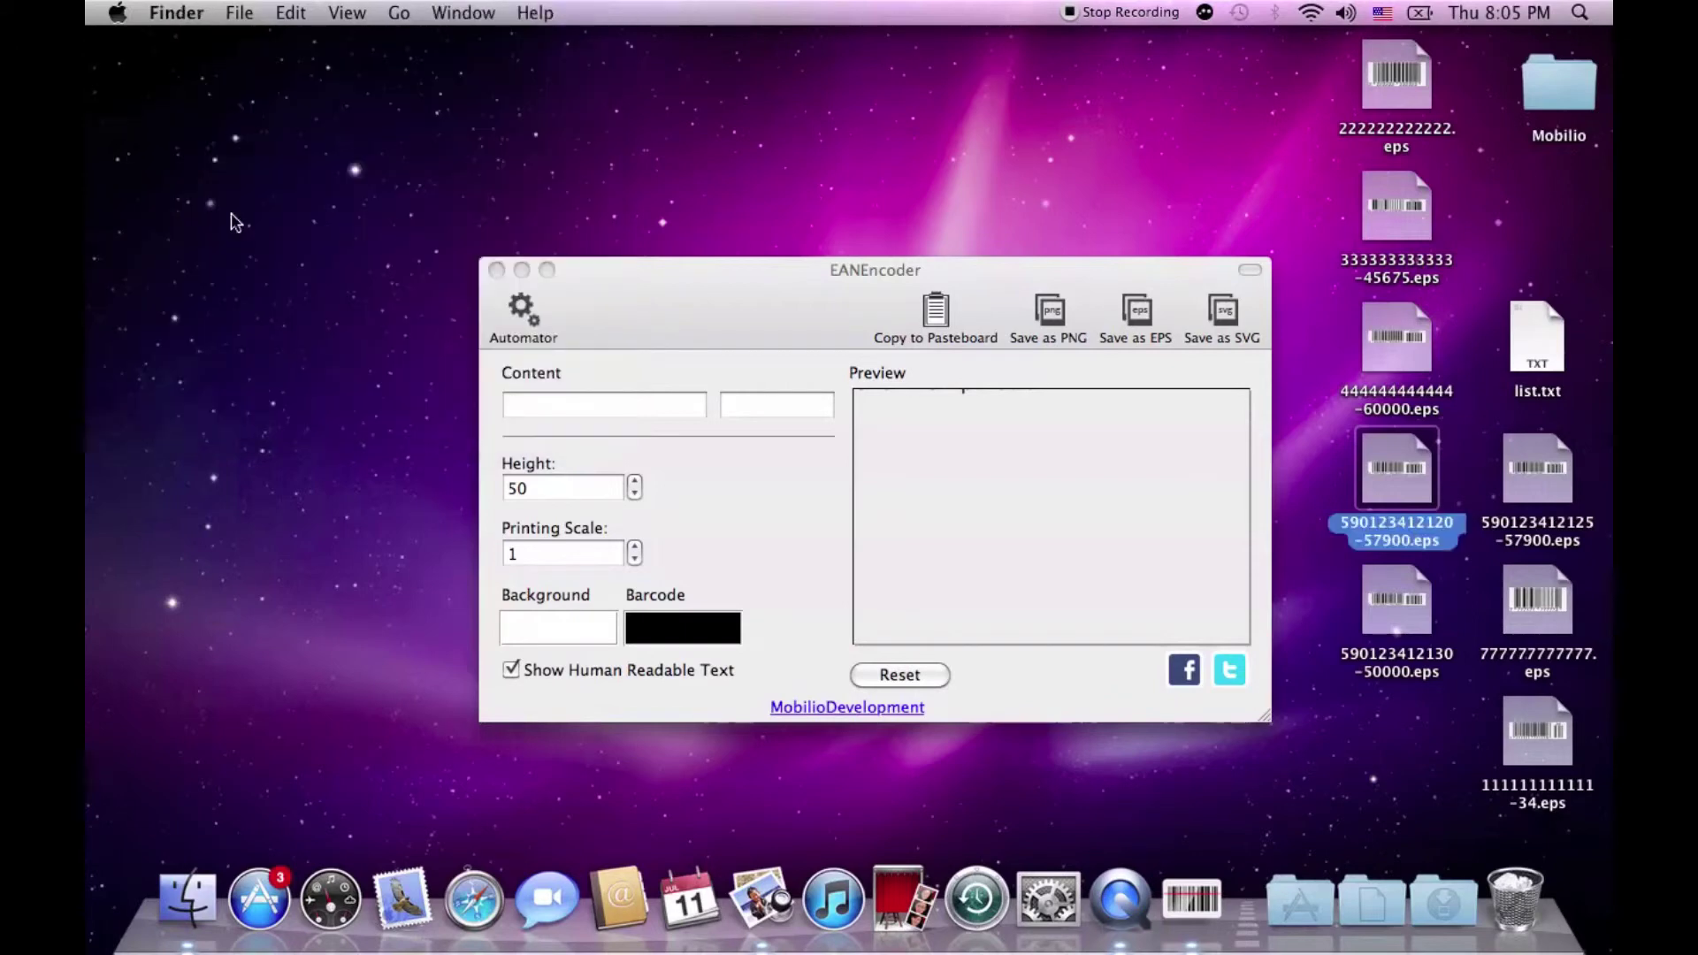
{"action": "left_click", "coordinate": [783, 299]}
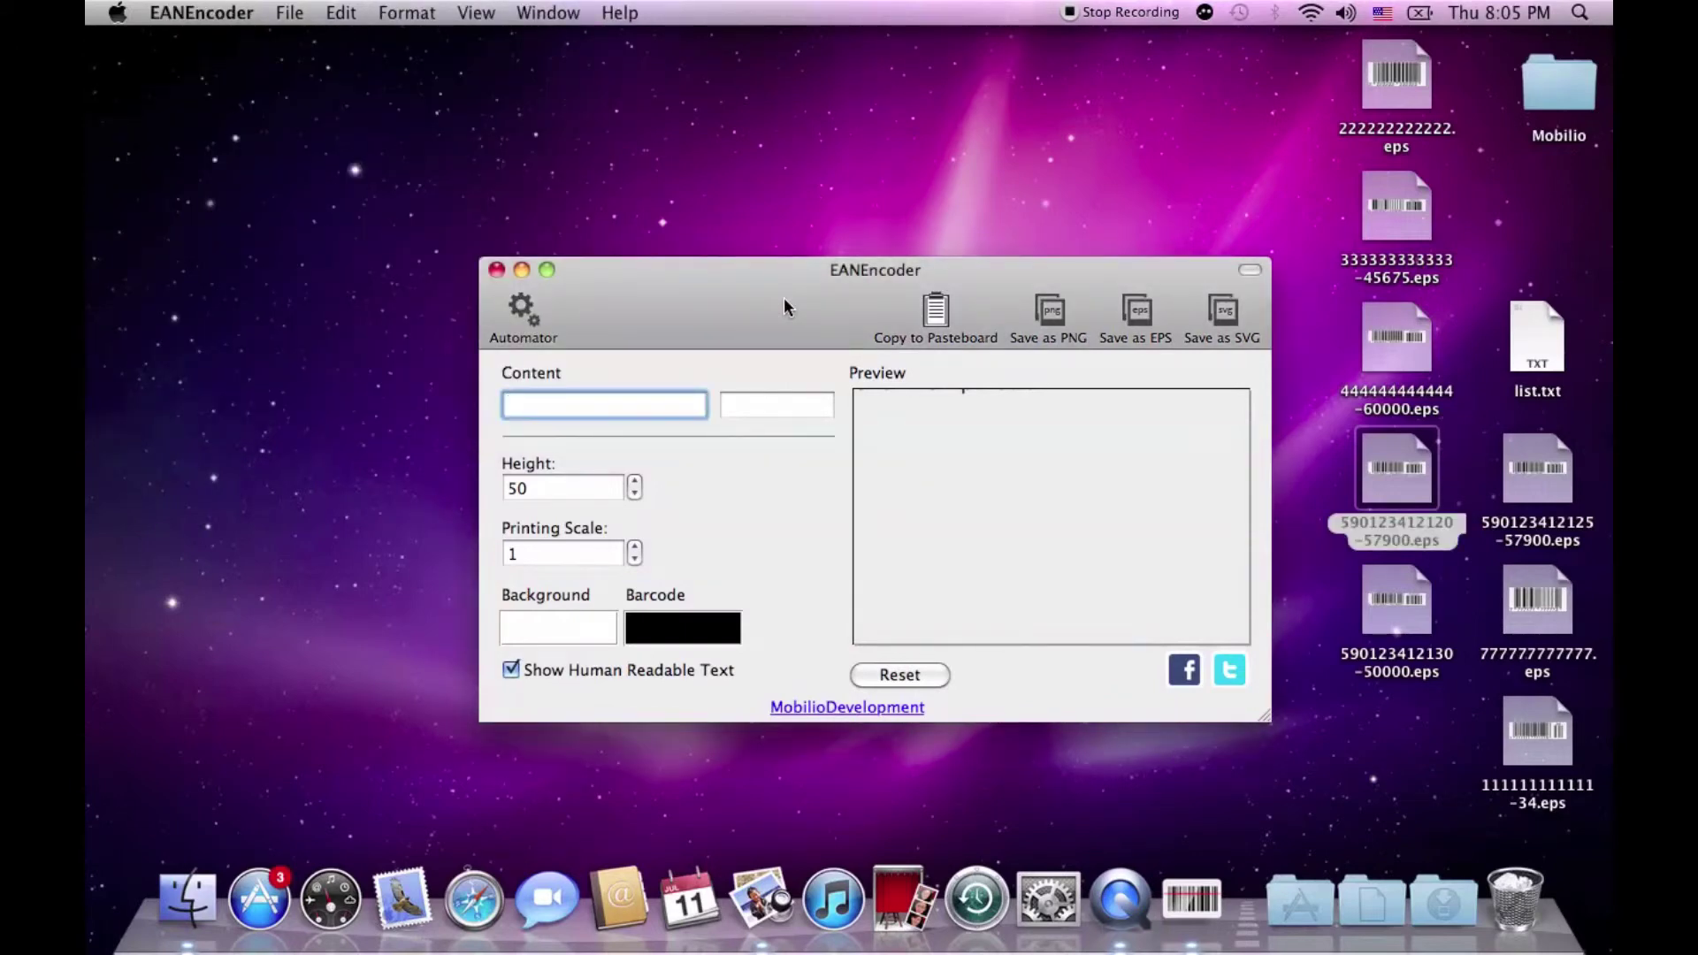